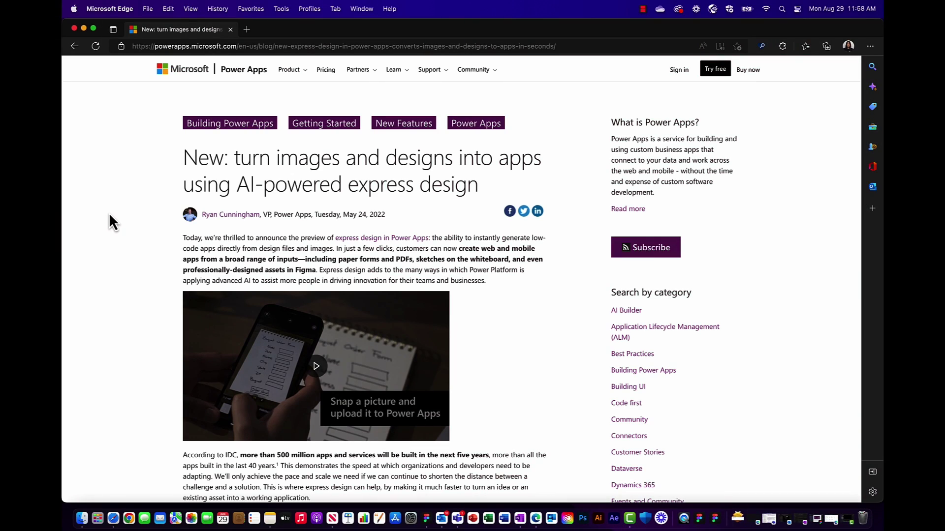
Scroll through the sample RSVP app, select its Start screen, and list the kit preview's pages.
scroll(136, 309, down, 3)
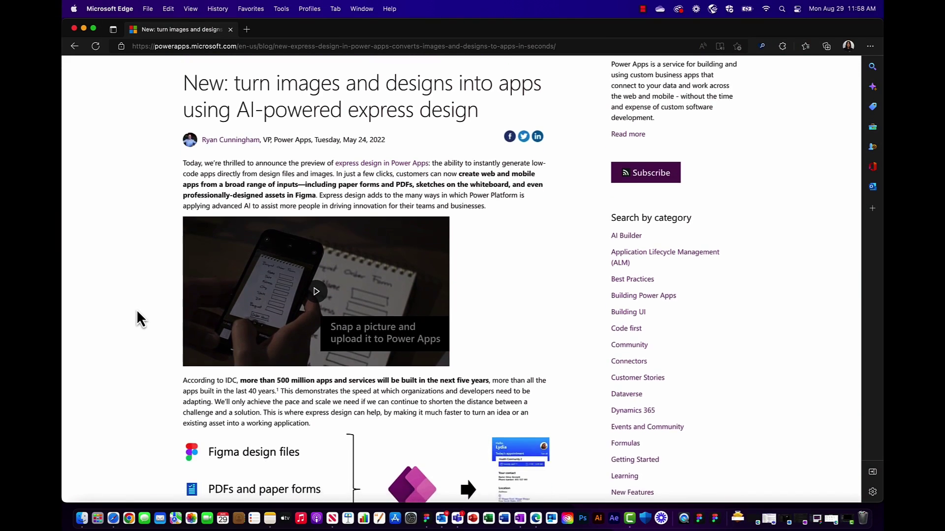
scroll(137, 311, down, 4)
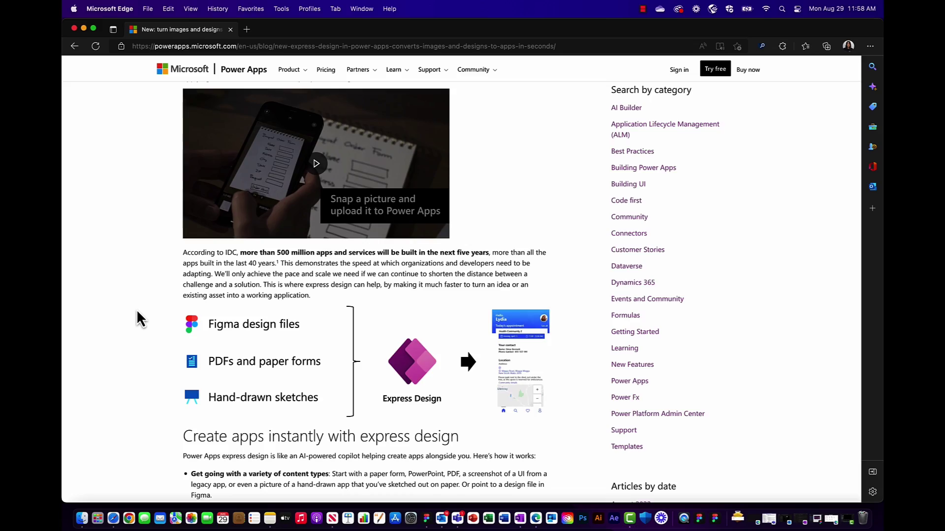
scroll(137, 319, down, 4)
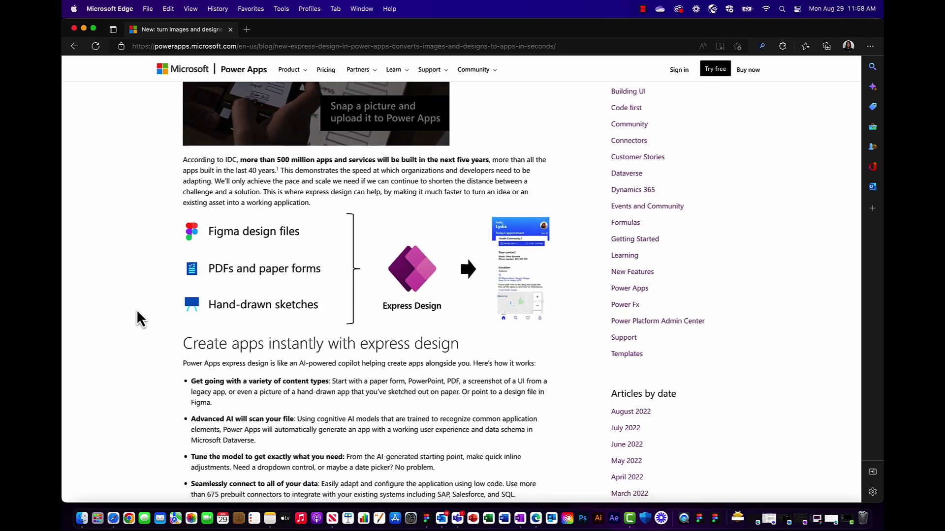
scroll(137, 312, down, 2)
scroll(137, 312, down, 2)
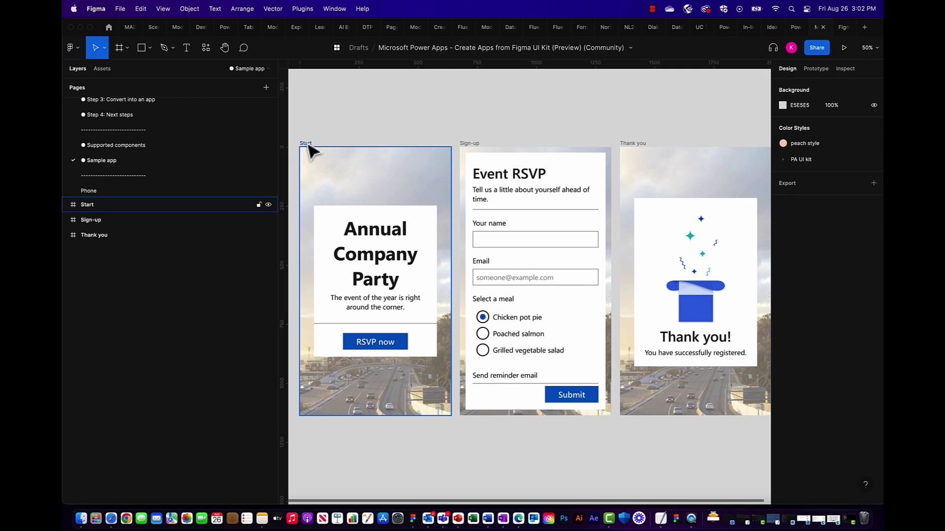
click(309, 146)
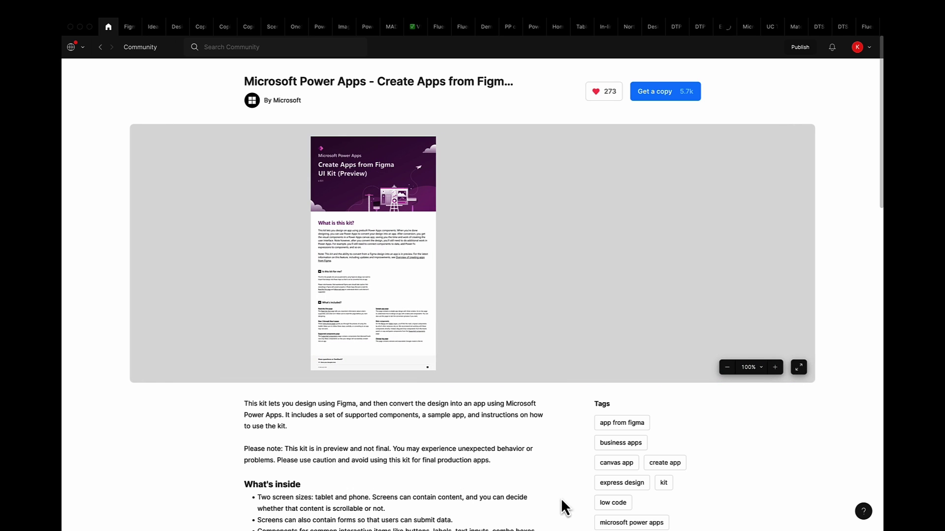
click(162, 367)
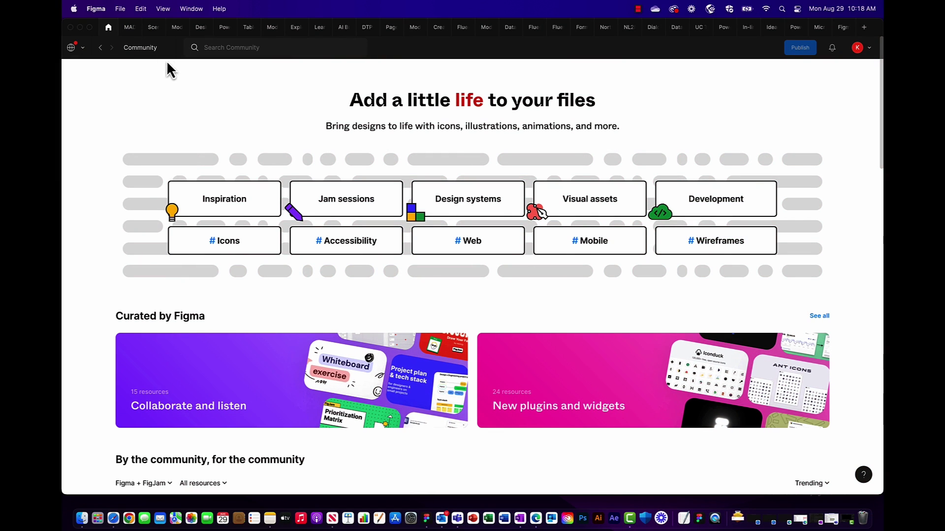
Search the Community for 'create app from figma' and open Microsoft's Power Apps UI kit result.
click(228, 48)
text(create app from fig)
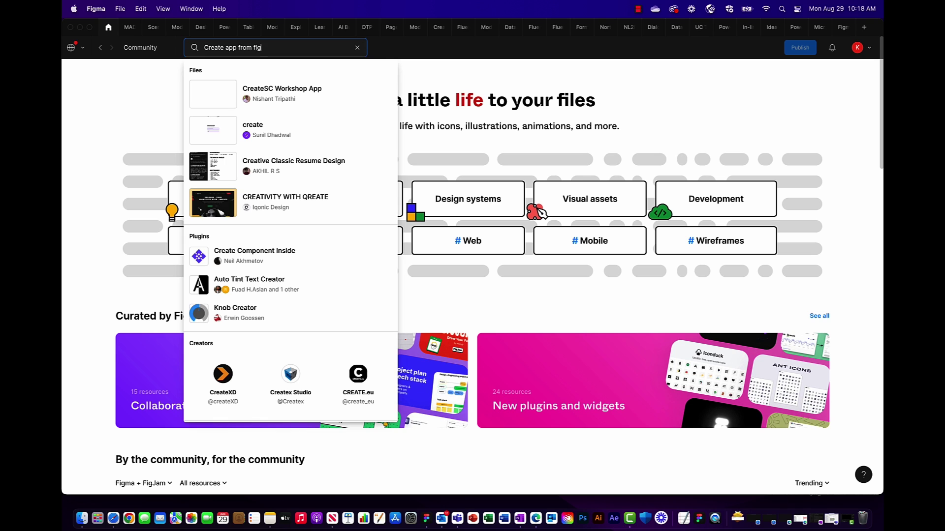
text(ma)
key(Return)
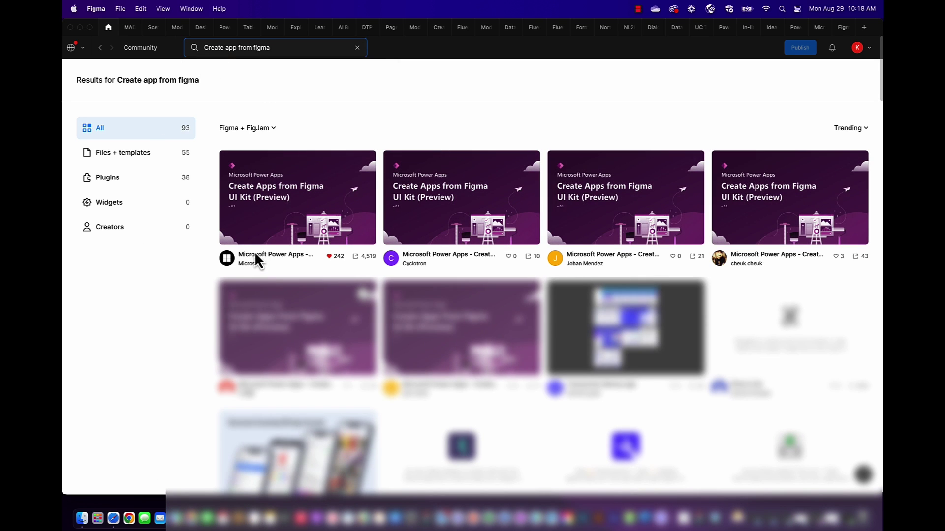
click(275, 207)
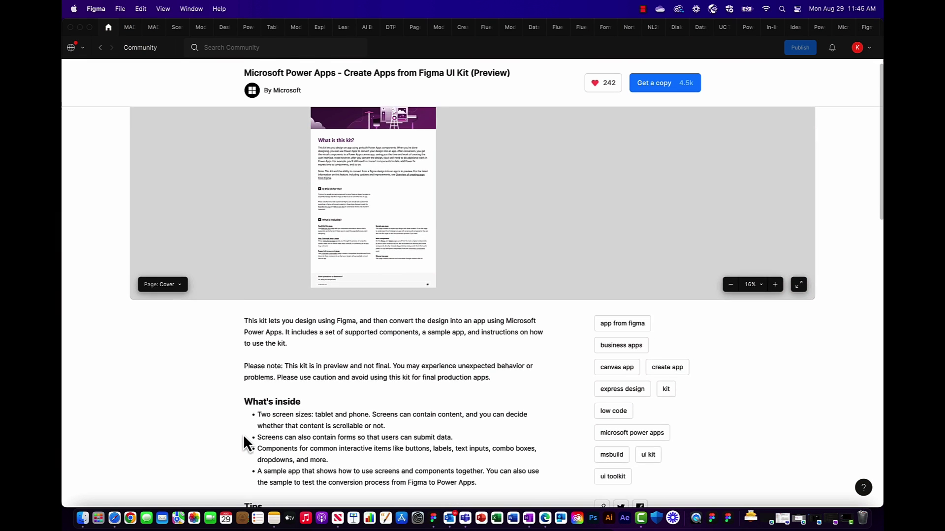
scroll(244, 437, down, 5)
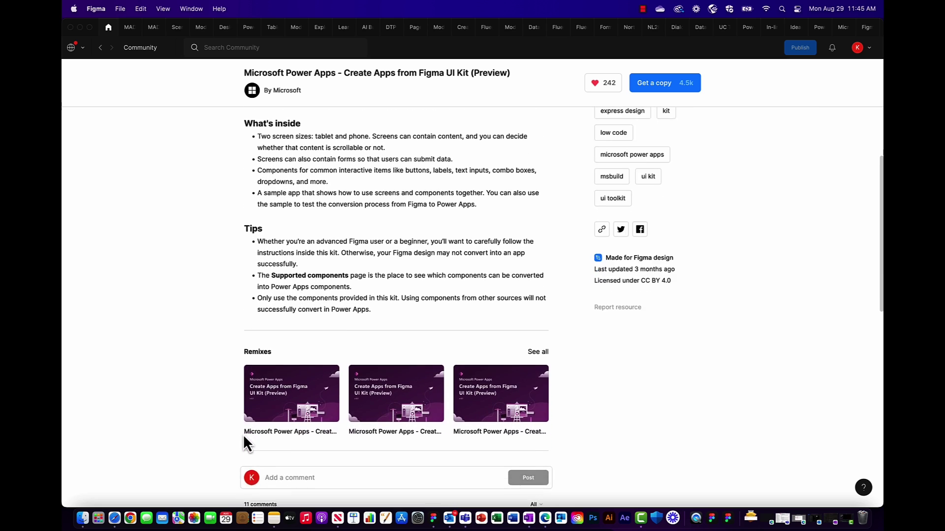
Look over the kit's page list, then get a copy of the UI kit into drafts.
scroll(245, 437, up, 8)
scroll(243, 435, up, 2)
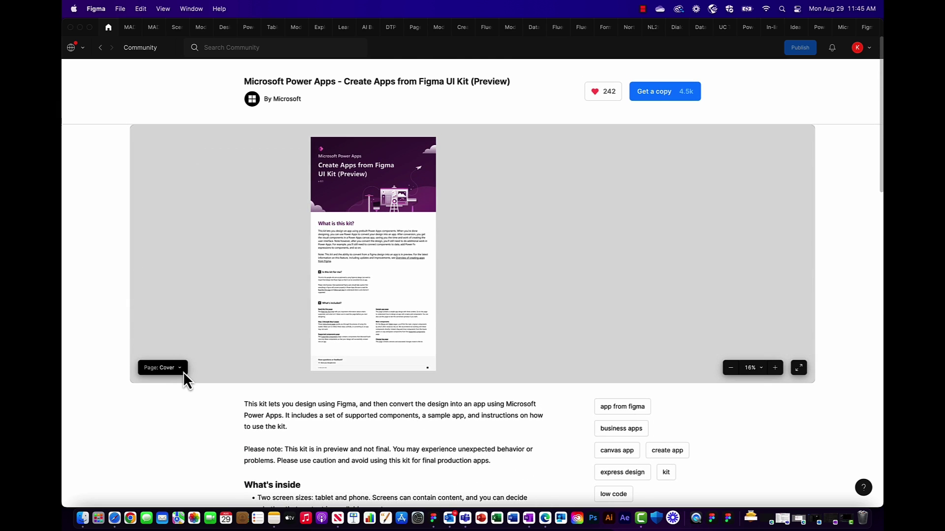
click(182, 369)
click(197, 416)
click(663, 93)
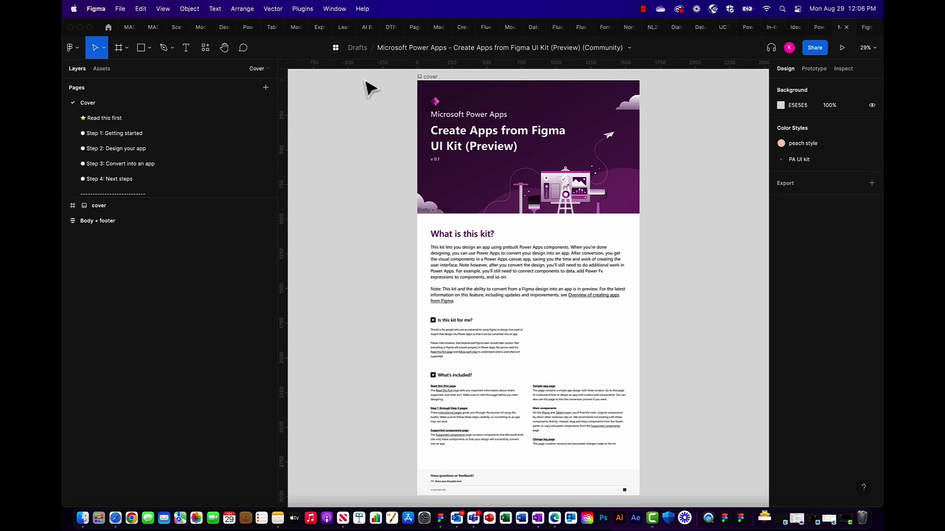
Browse the Read this first and Step 1–4 guide pages, ending on Step 2: Design your app.
click(116, 149)
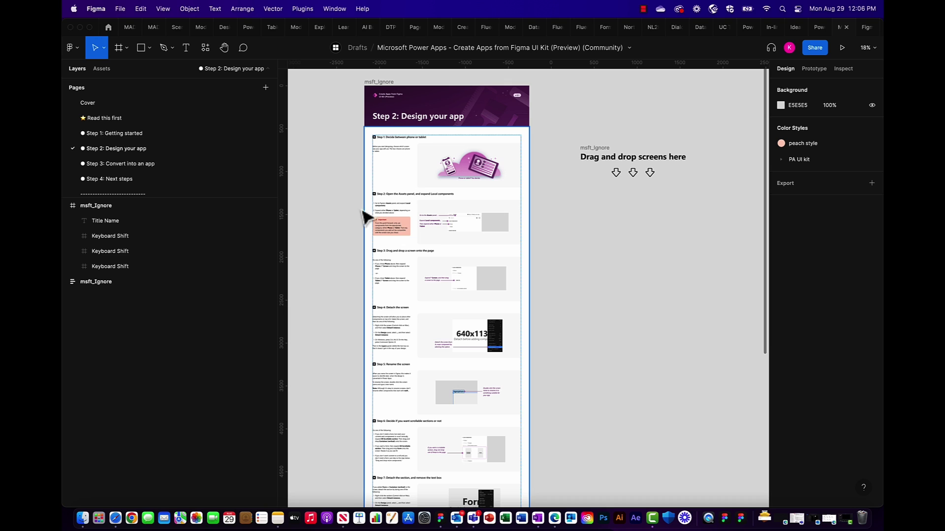
click(106, 119)
click(108, 136)
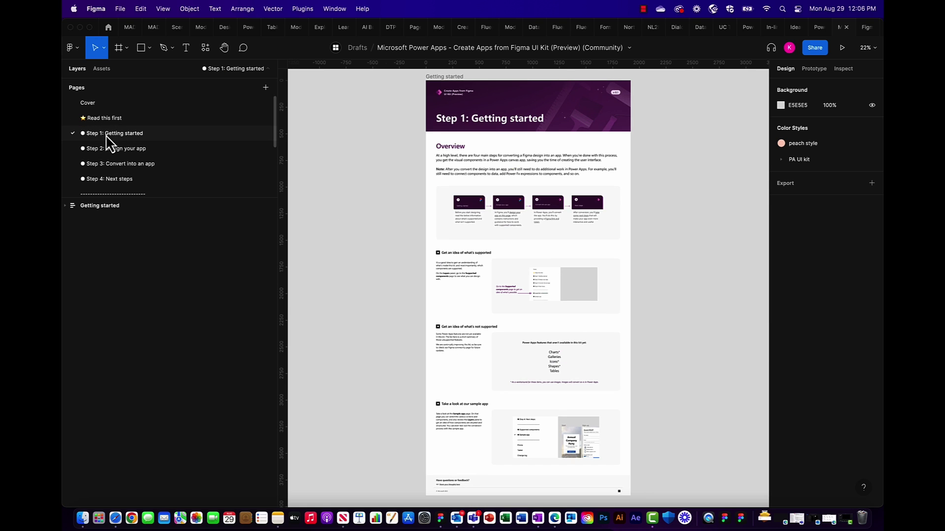
click(106, 150)
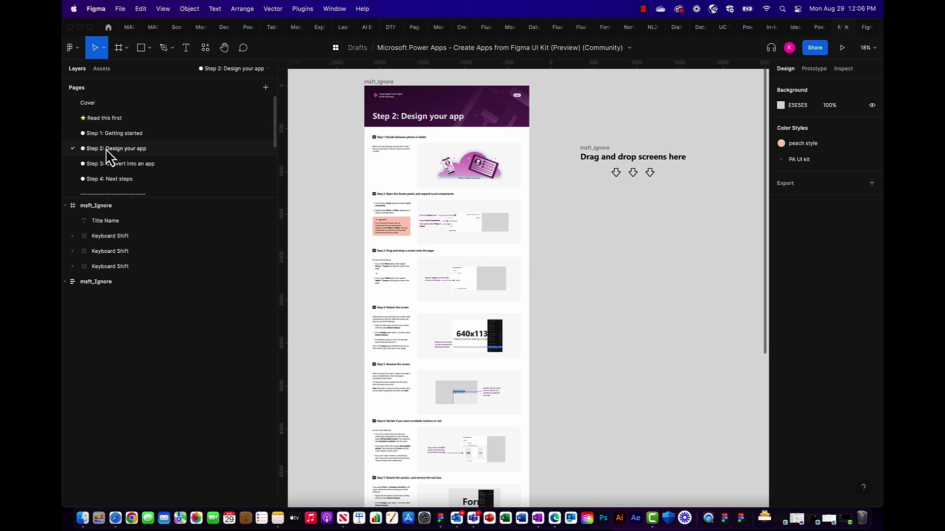
click(105, 164)
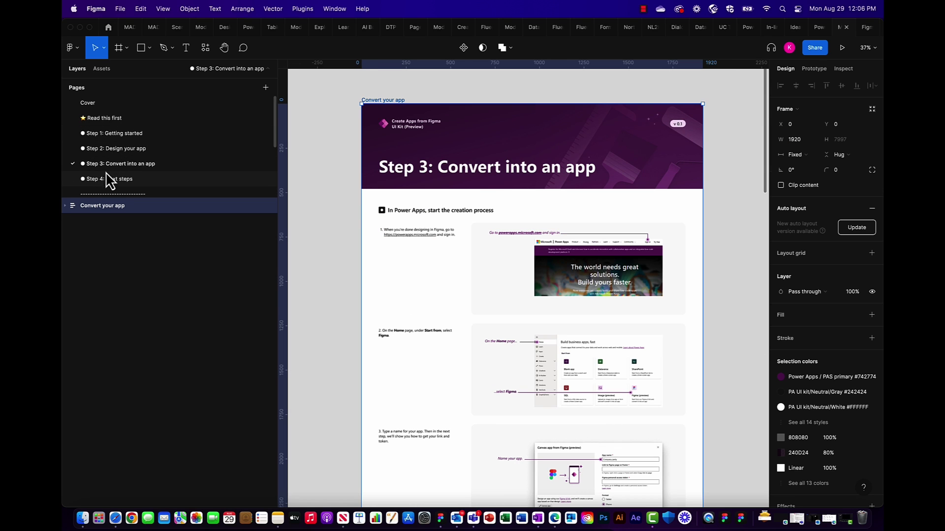
click(108, 180)
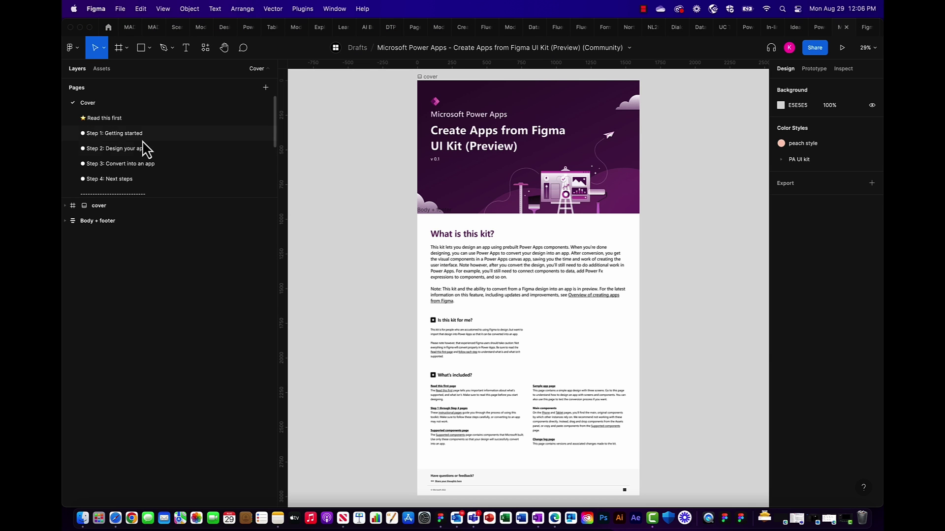
click(116, 148)
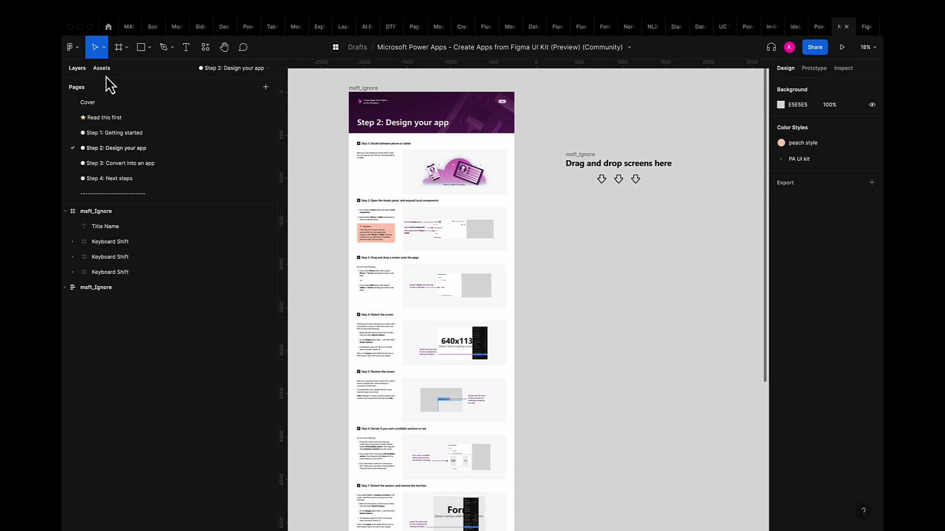
Show the kit's local components and collapse the tablet Toggle, Checkbox, Radio group.
click(102, 68)
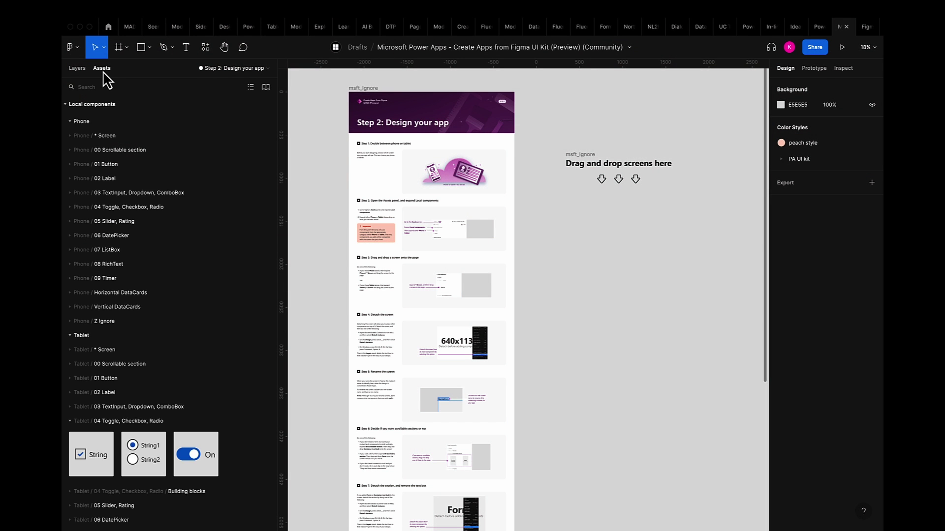
scroll(124, 193, down, 3)
scroll(126, 185, down, 3)
scroll(126, 186, up, 3)
click(70, 367)
scroll(77, 208, up, 2)
Preview the phone Screen, ListBox and Horizontal DataCards components in turn.
click(69, 136)
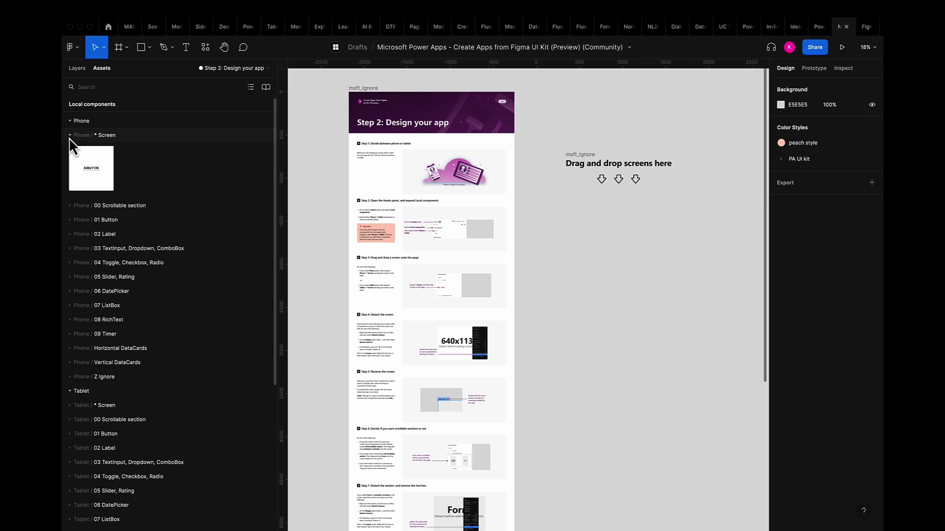
click(69, 136)
scroll(84, 216, down, 2)
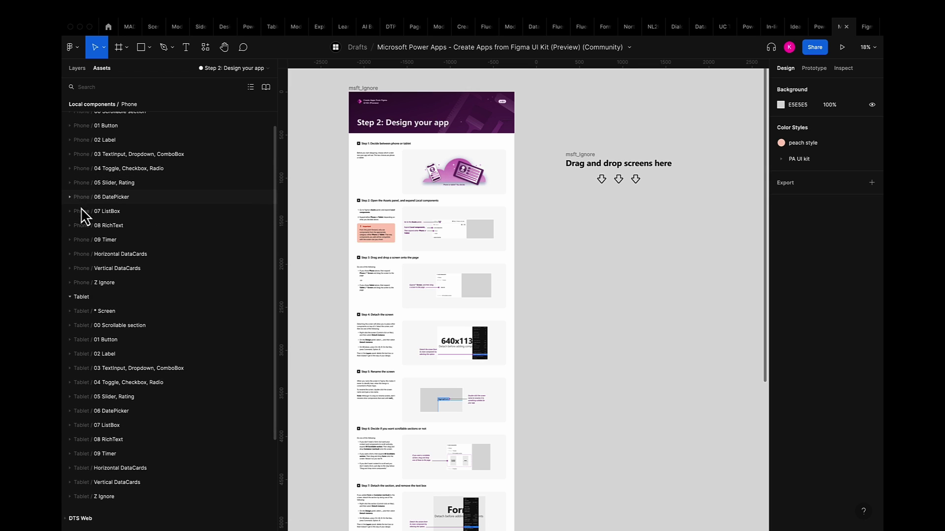
click(70, 212)
click(71, 212)
scroll(70, 253, down, 2)
click(70, 220)
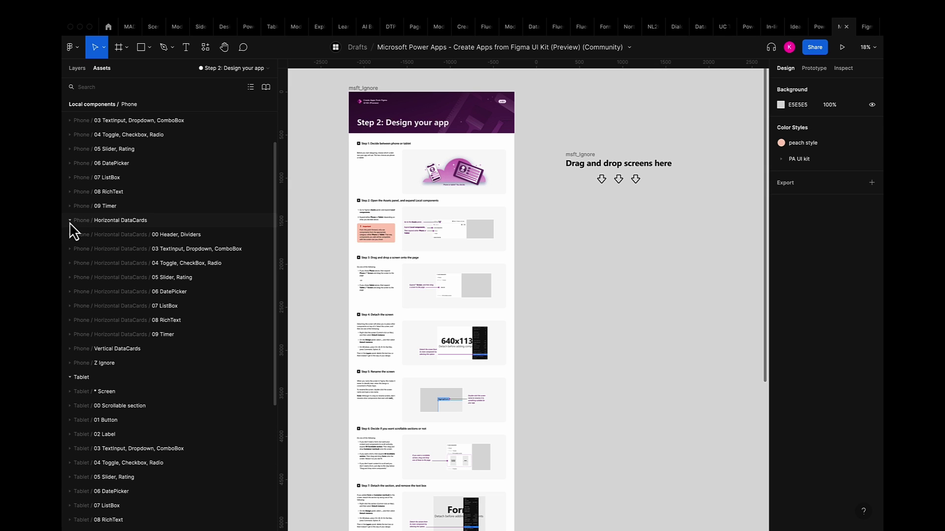
click(70, 222)
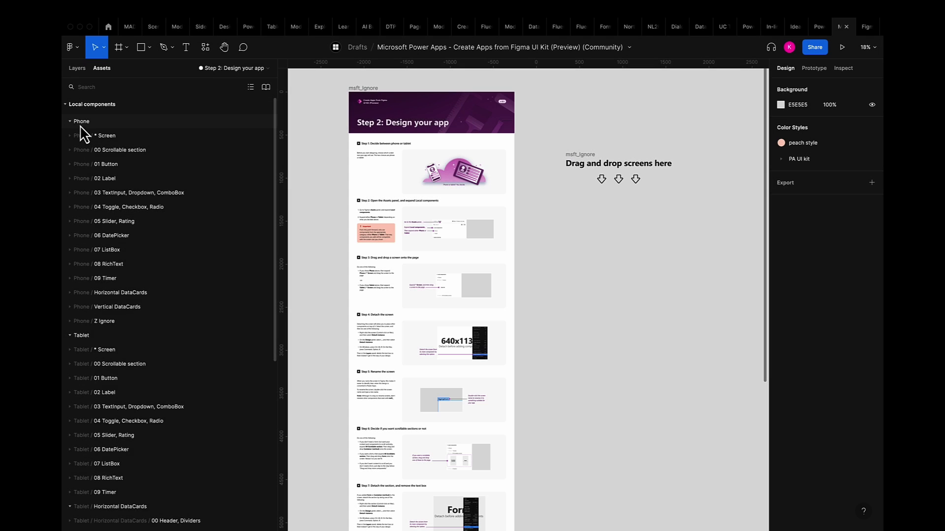
Re-expand the Phone and Tablet groups and reveal the phone * Screen thumbnail.
click(80, 124)
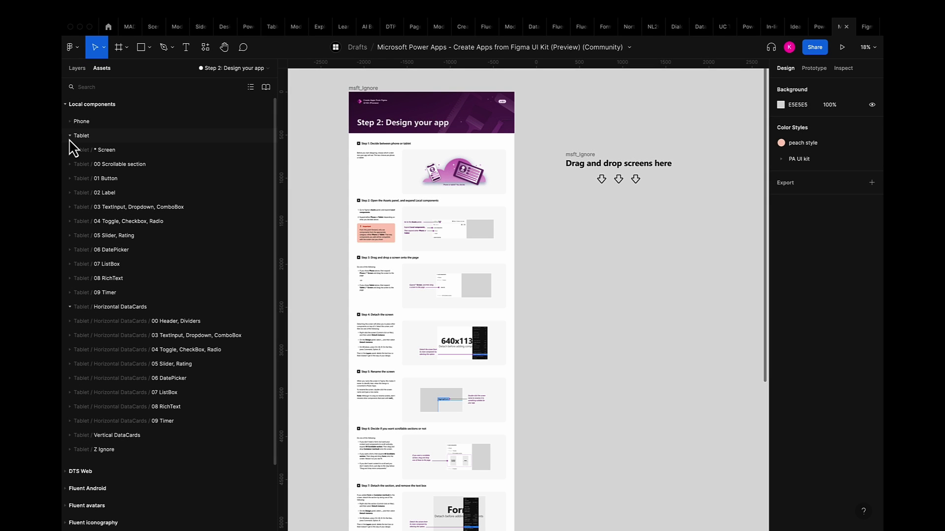
click(69, 138)
click(70, 139)
click(70, 122)
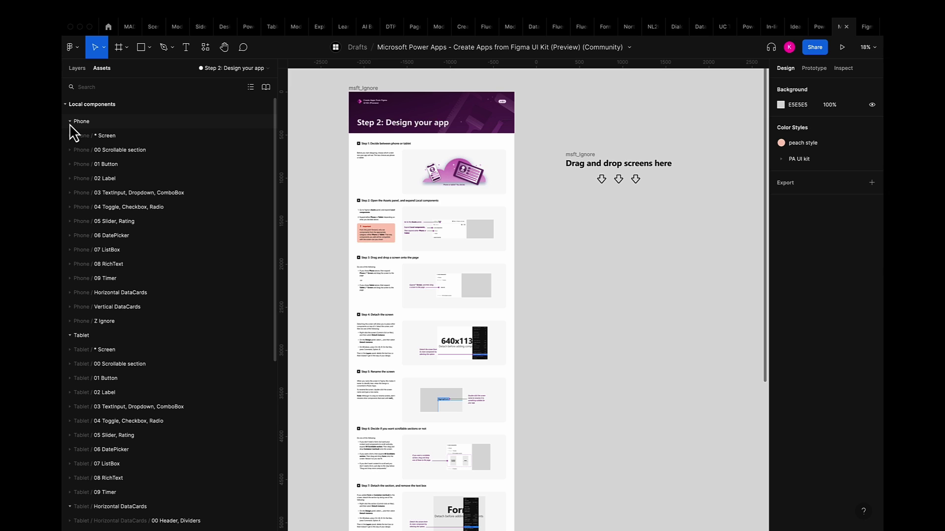
click(70, 136)
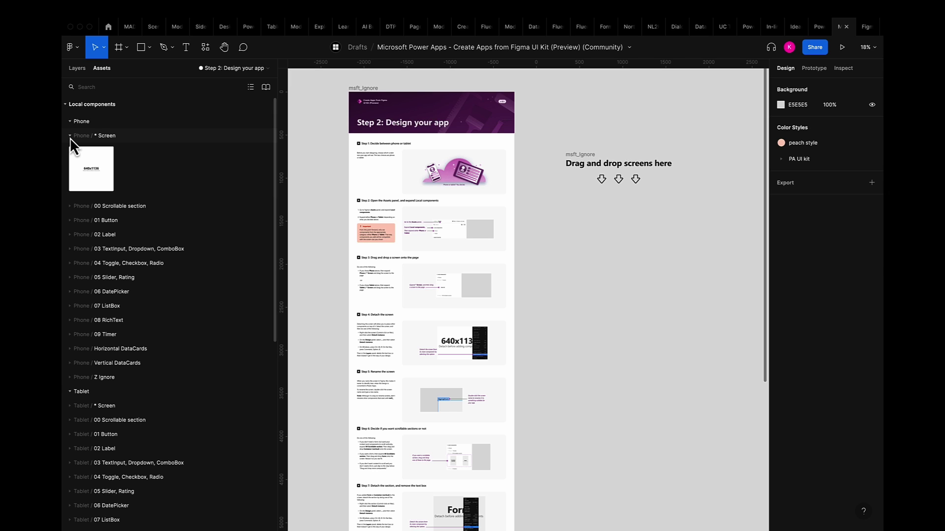
mouse_move(83, 164)
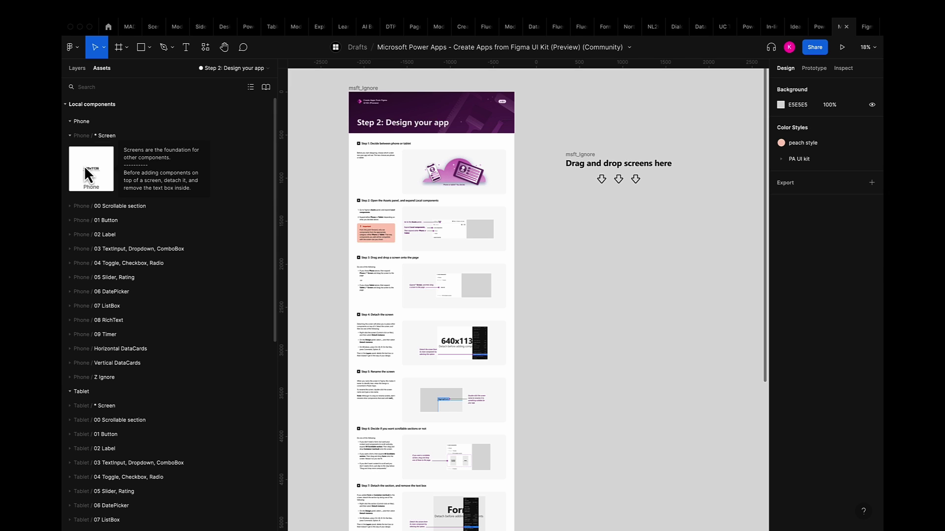
Drop the phone Screen into the drop area, nudge it left, and zoom to it.
drag(87, 165, 617, 270)
click(575, 312)
scroll(576, 312, right, 3)
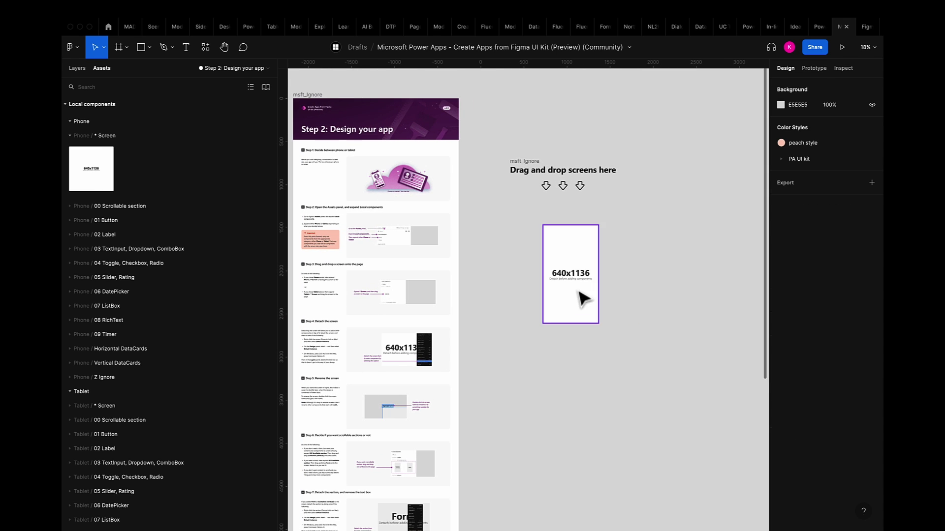
drag(583, 297, 575, 299)
key(shift+2)
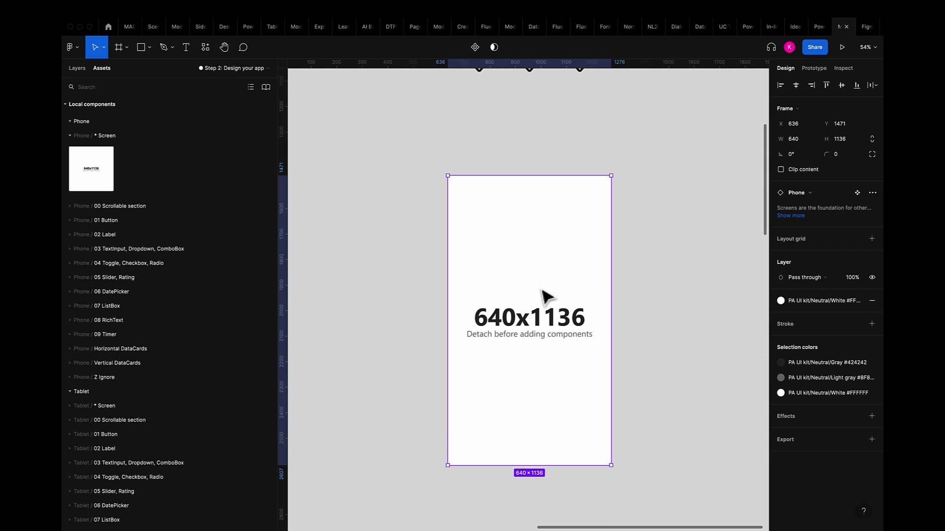
scroll(548, 295, down, 2)
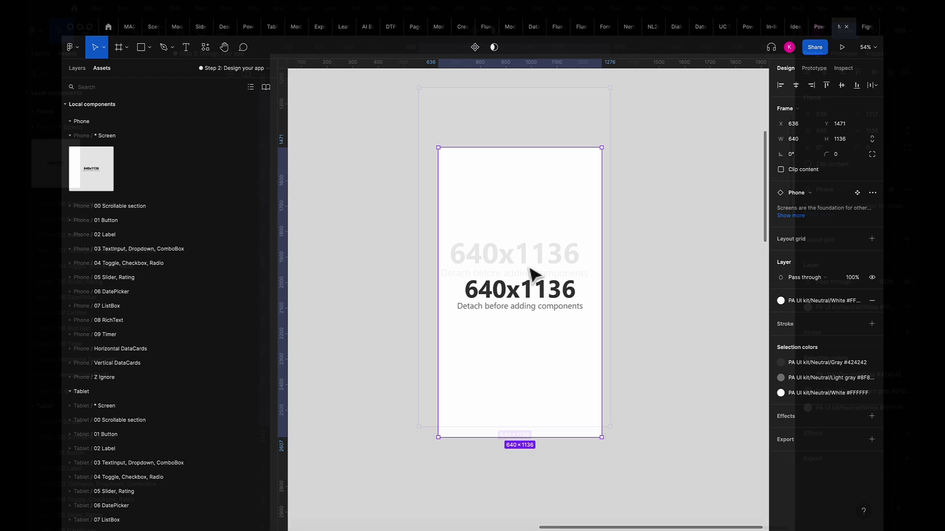
right_click(531, 274)
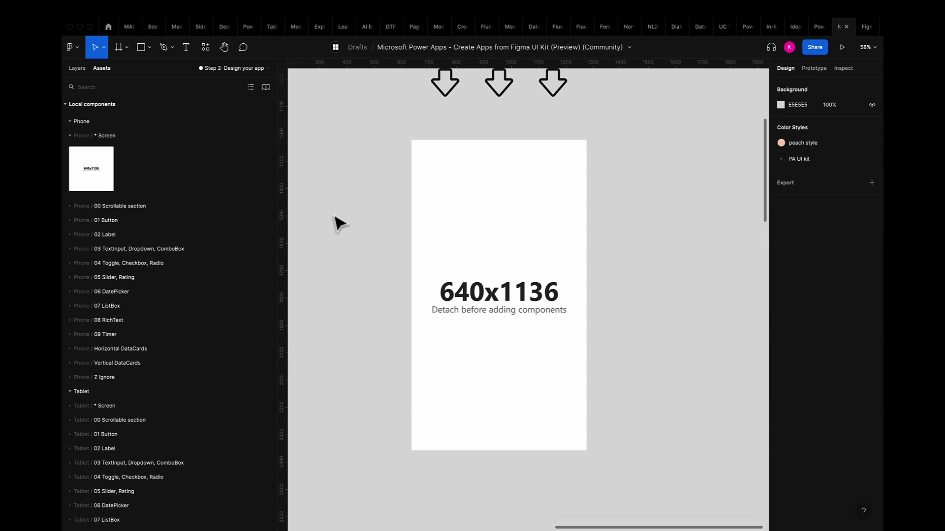
Detach the phone screen from its component instance.
click(498, 197)
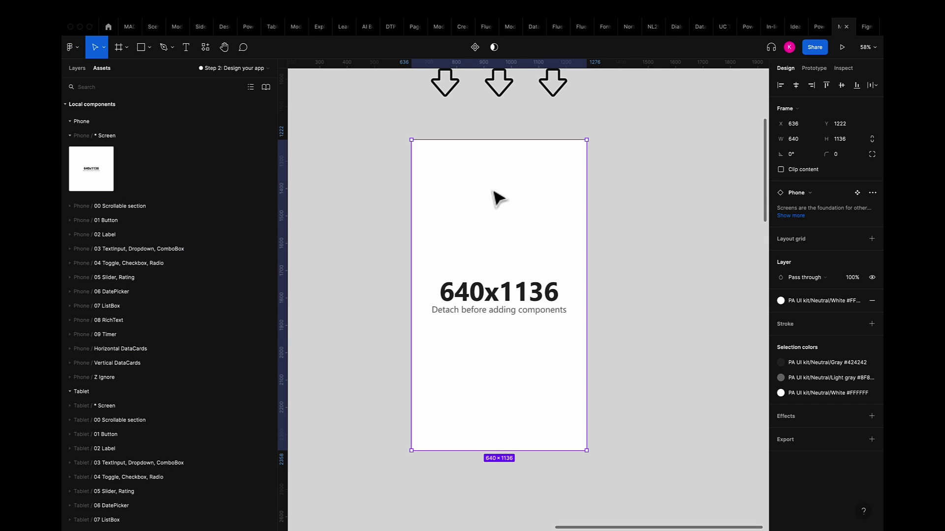
right_click(523, 216)
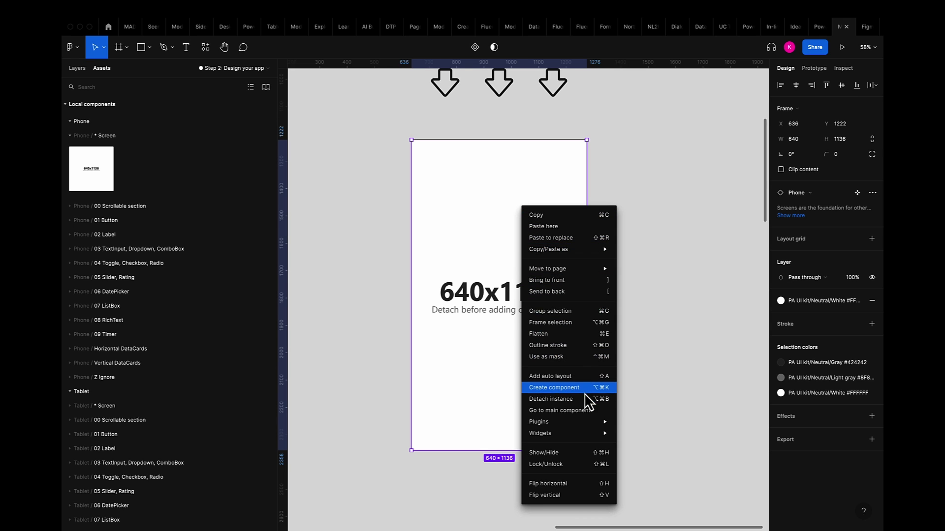
click(586, 406)
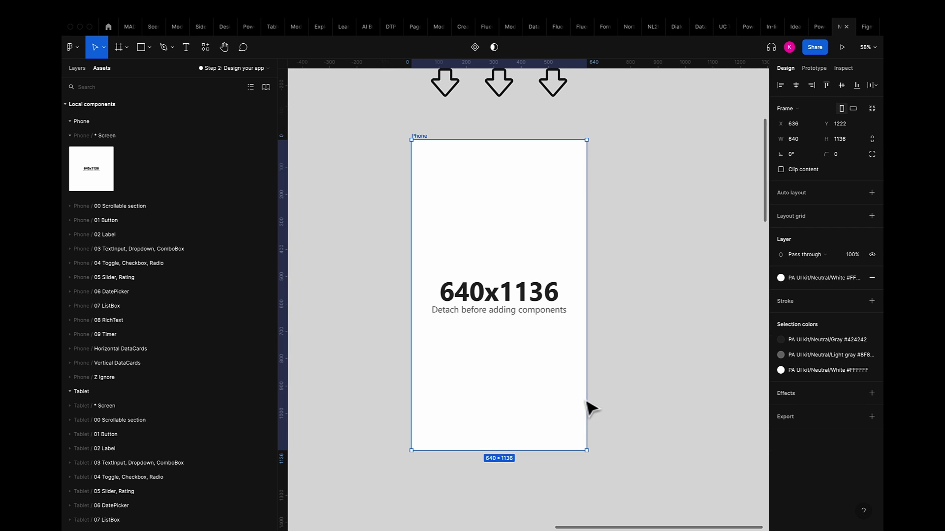
click(662, 371)
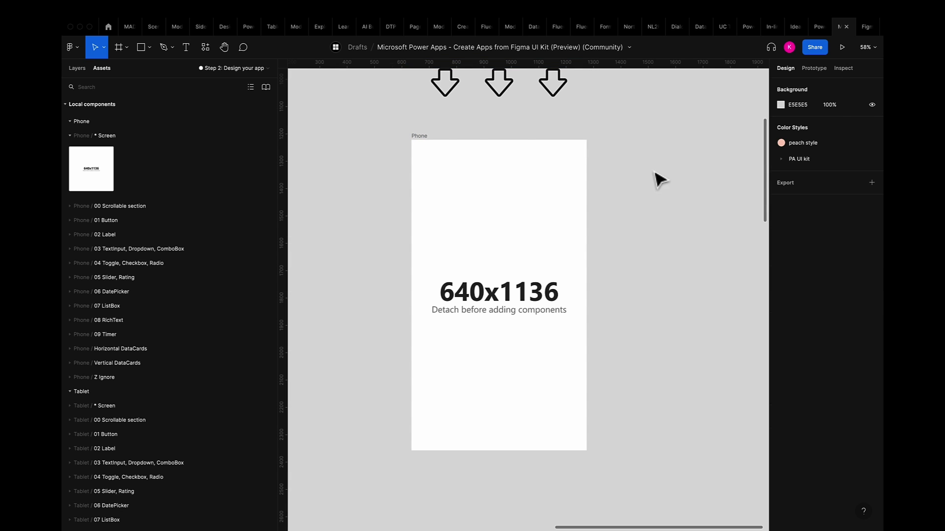
Delete the 640x1136 placeholder text group, leaving an empty Phone frame.
click(422, 138)
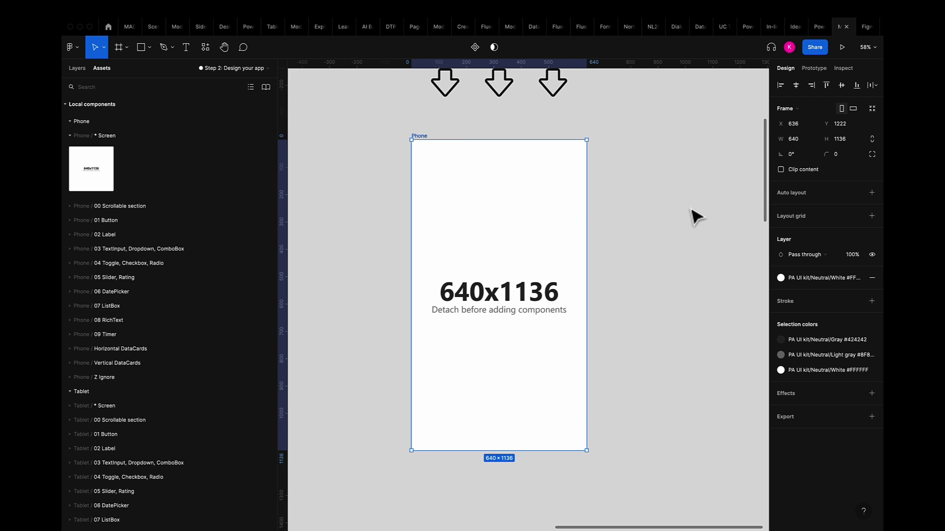
click(689, 244)
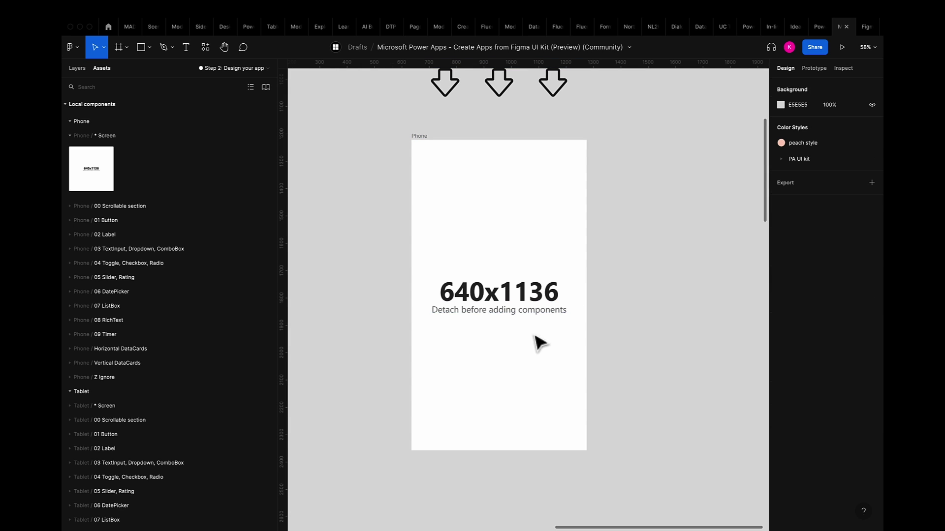
click(500, 308)
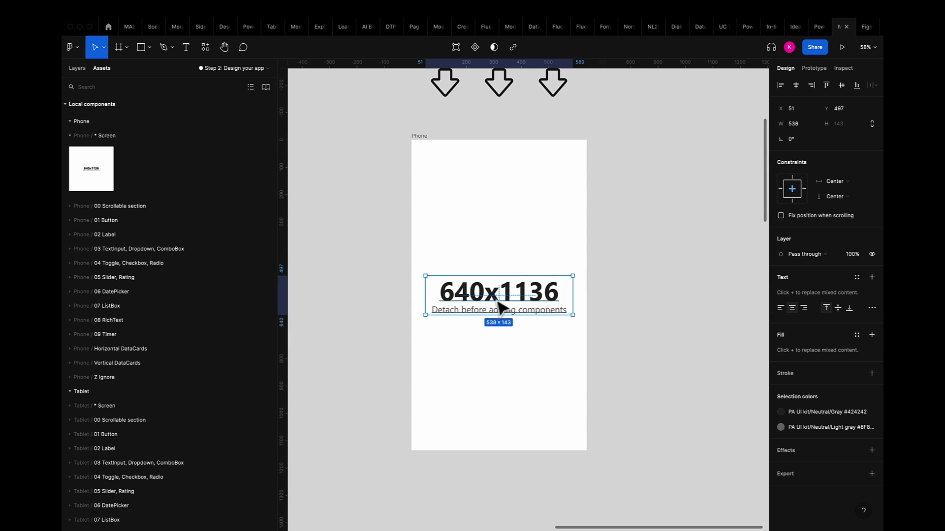
key(Delete)
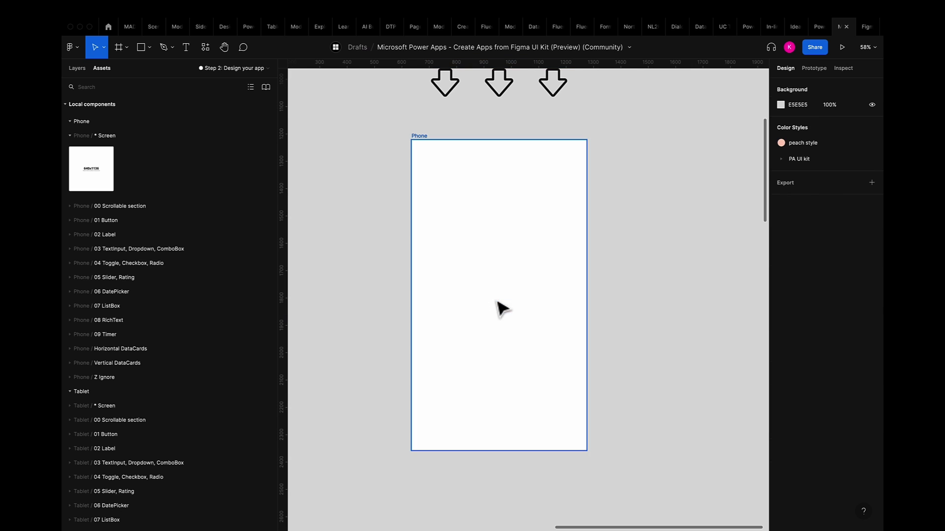
scroll(635, 275, down, 3)
scroll(635, 274, down, 5)
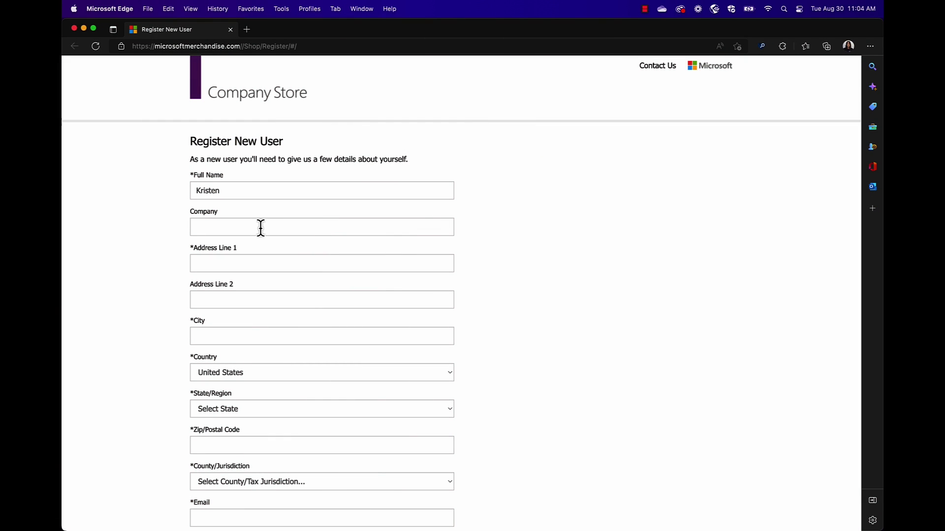
Focus the Company field on the Register New User form, then scroll down the page.
click(261, 228)
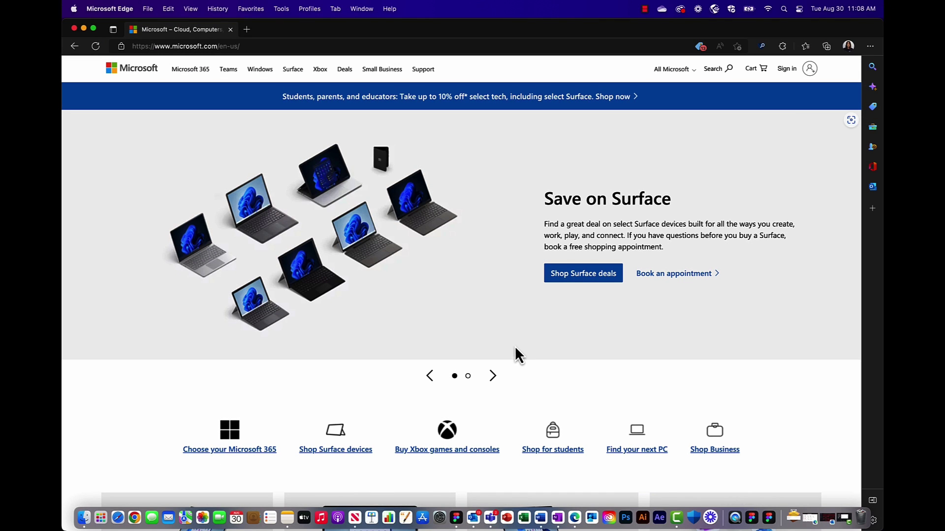
scroll(445, 305, down, 5)
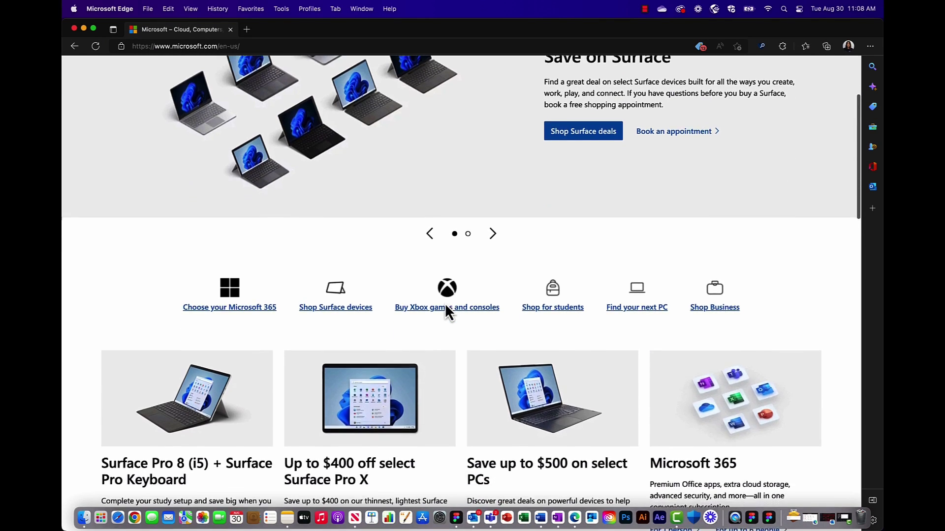
scroll(445, 306, down, 3)
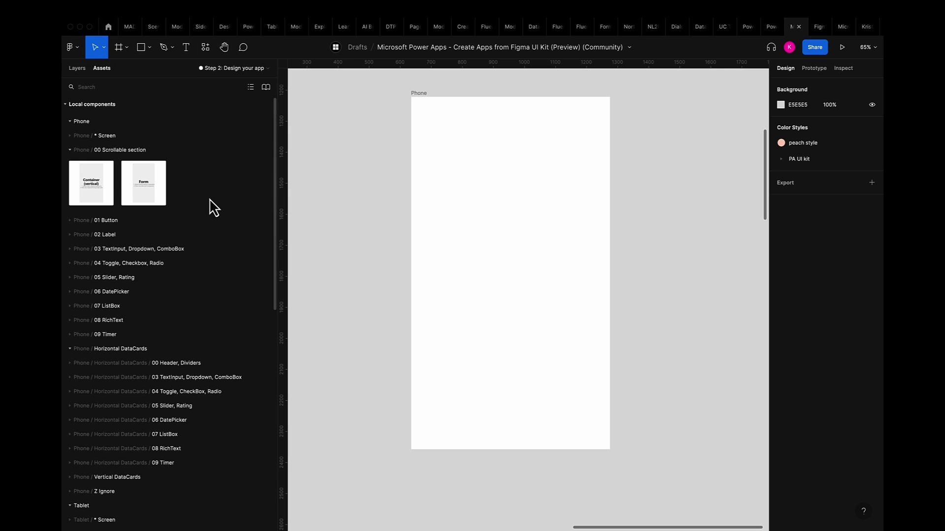
Drop the 544×976 Form section onto the Phone frame and position it at X 48, Y 80.
mouse_move(154, 192)
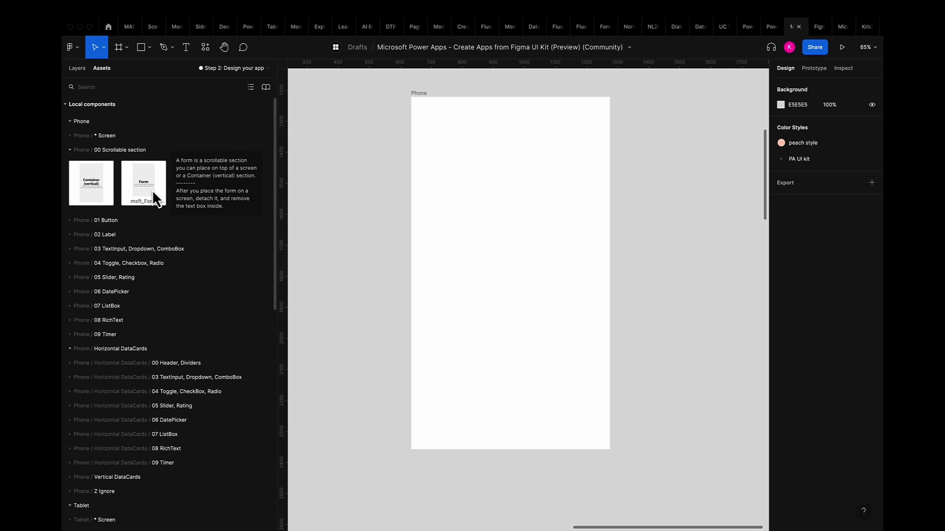
drag(150, 192, 504, 243)
scroll(508, 250, down, 3)
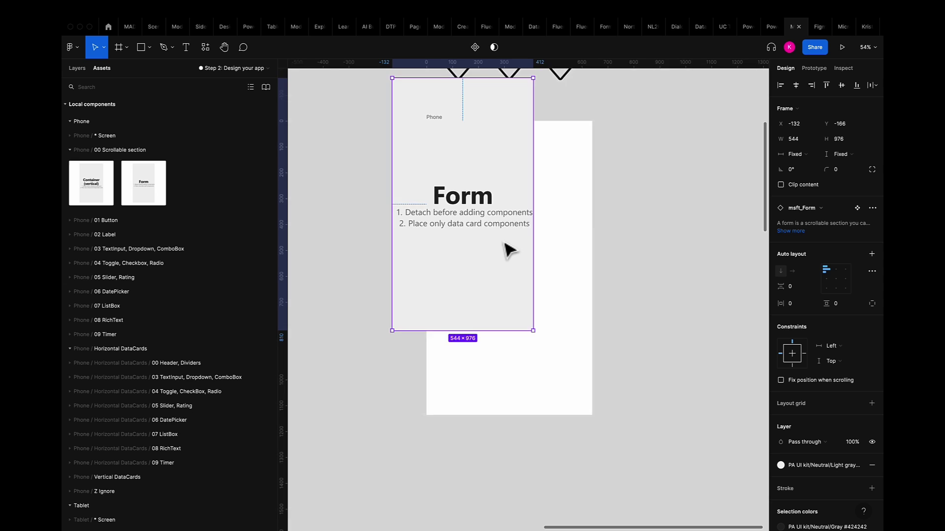
drag(453, 211, 498, 272)
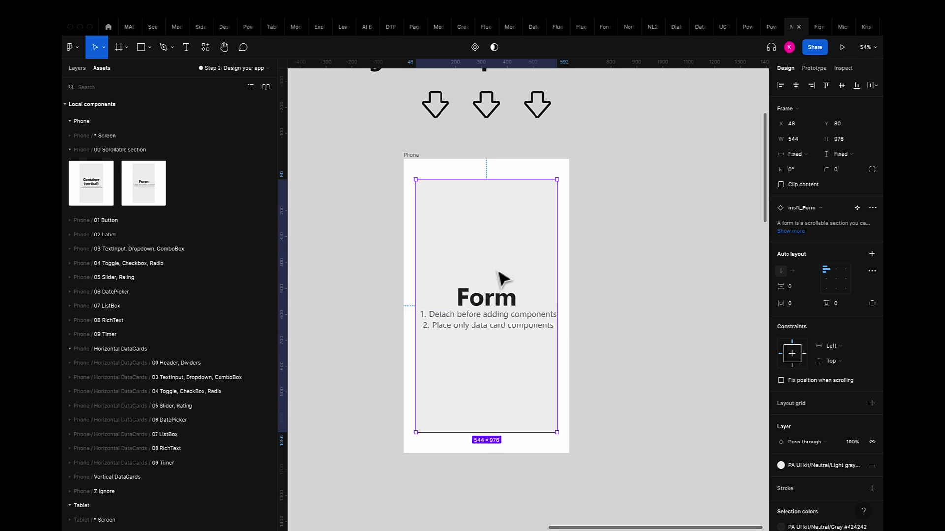
scroll(501, 277, down, 1)
scroll(449, 293, up, 3)
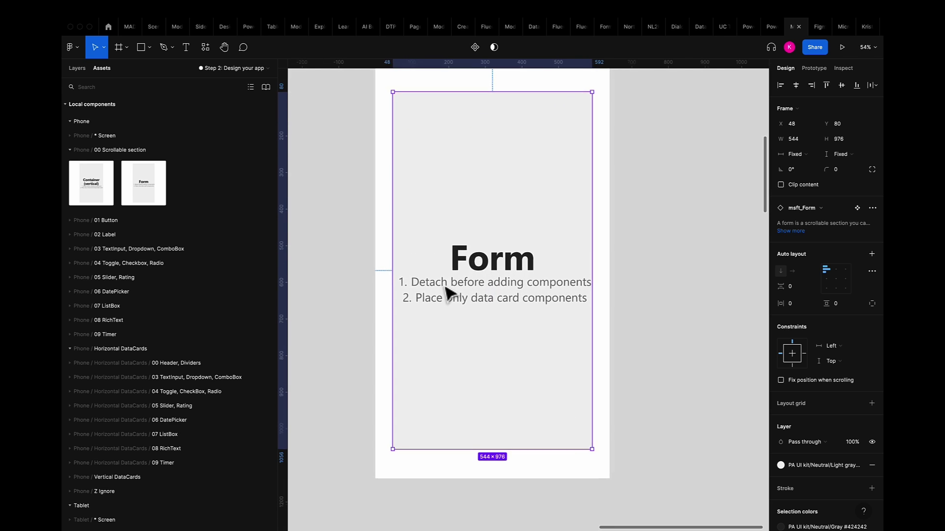
right_click(503, 209)
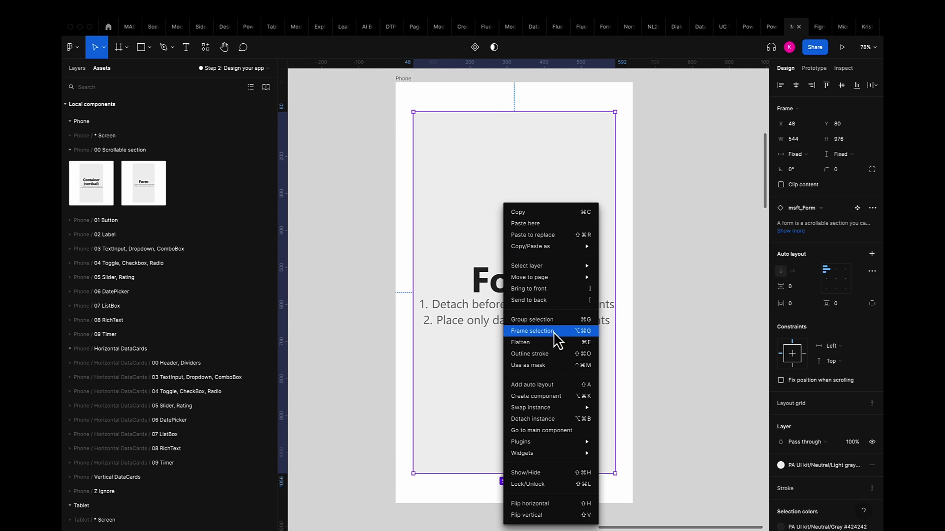
click(553, 417)
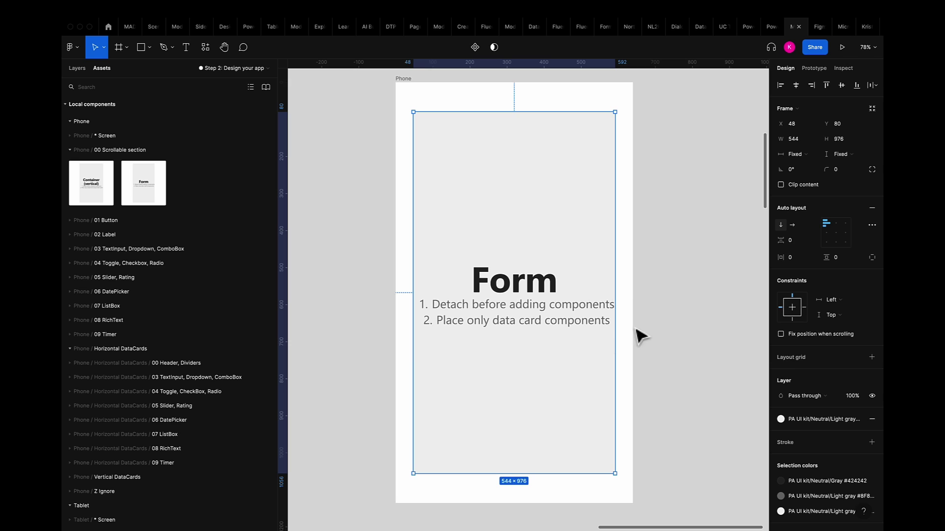
click(672, 321)
scroll(668, 320, down, 2)
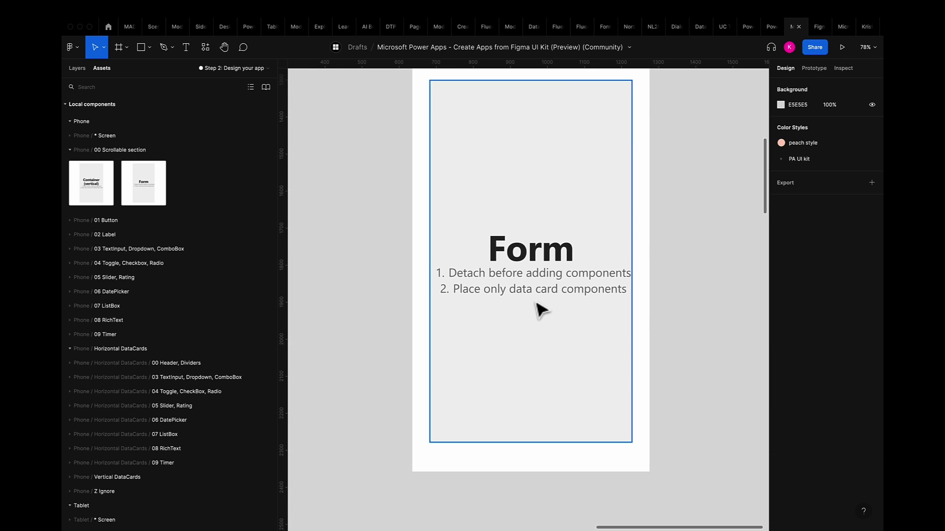
scroll(534, 308, up, 3)
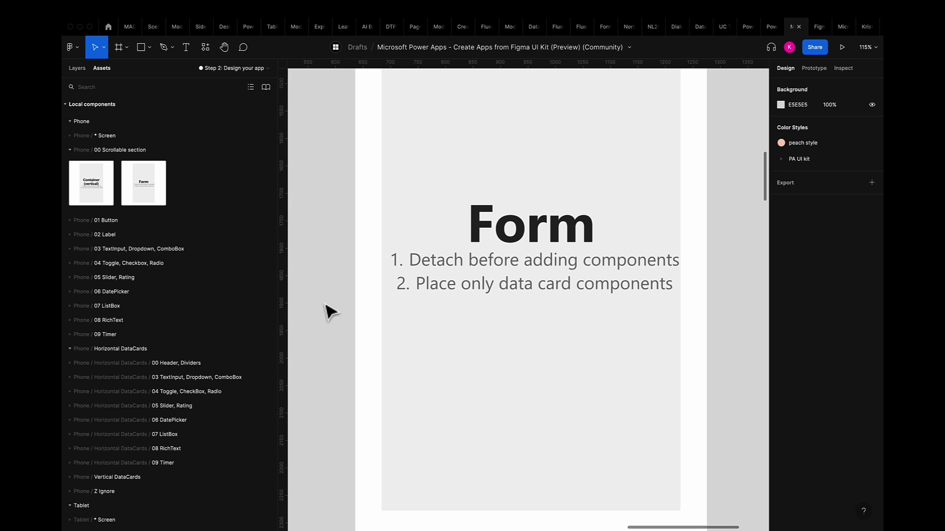
scroll(328, 311, down, 5)
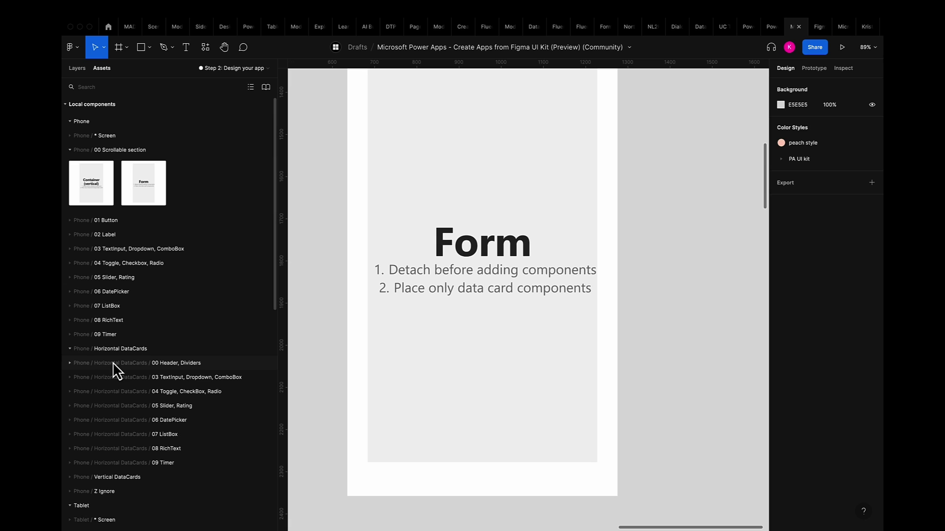
click(73, 350)
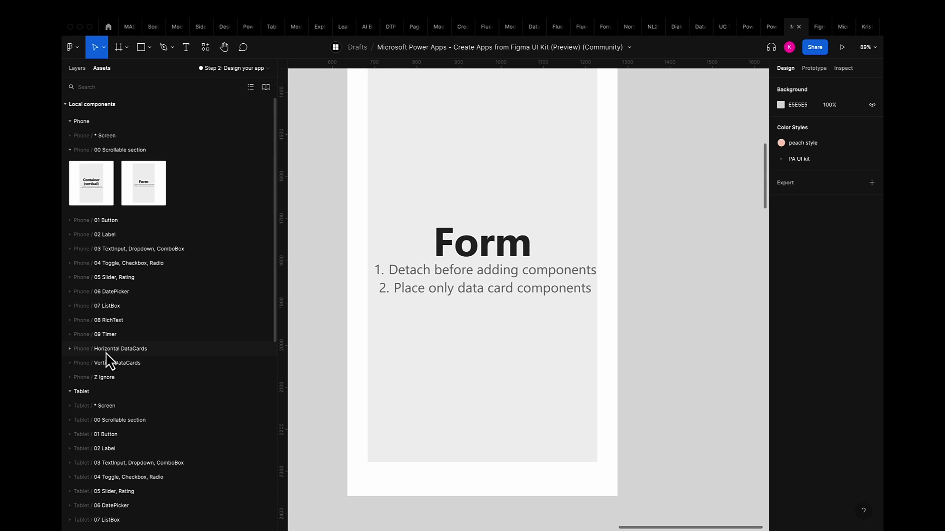
click(69, 351)
click(70, 349)
click(70, 364)
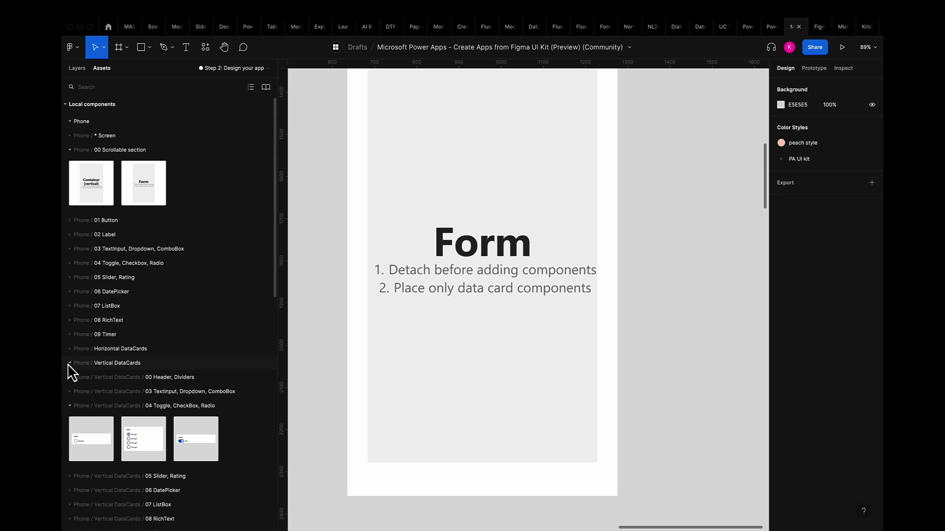
scroll(81, 405, down, 1)
click(69, 372)
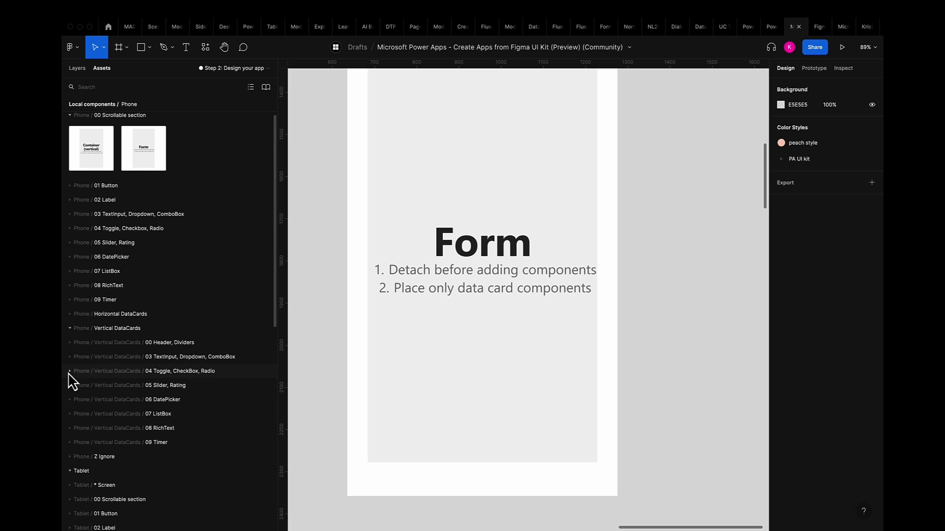
click(70, 328)
scroll(93, 318, up, 1)
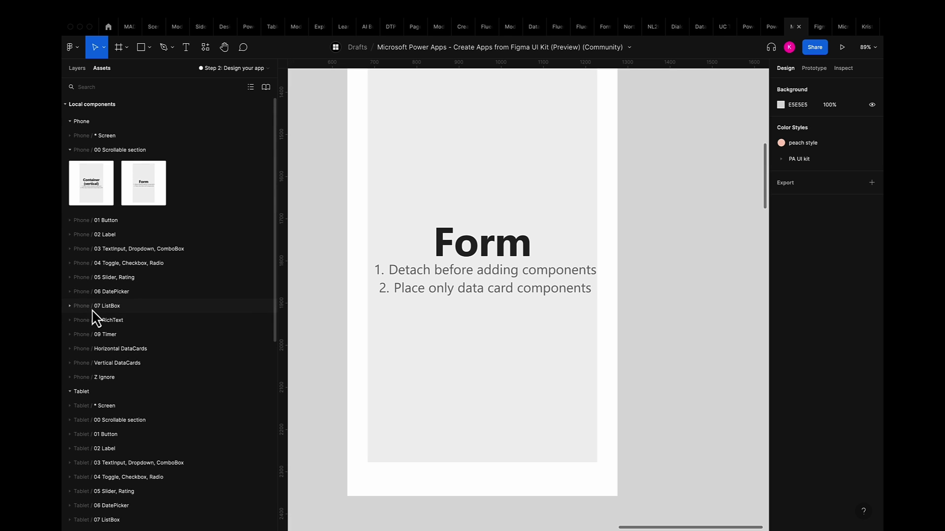
scroll(324, 267, up, 2)
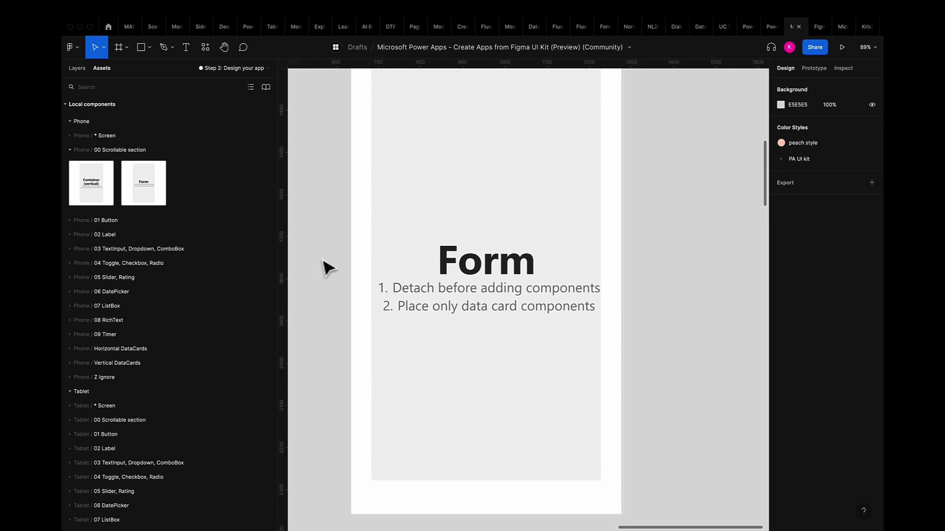
scroll(325, 268, down, 2)
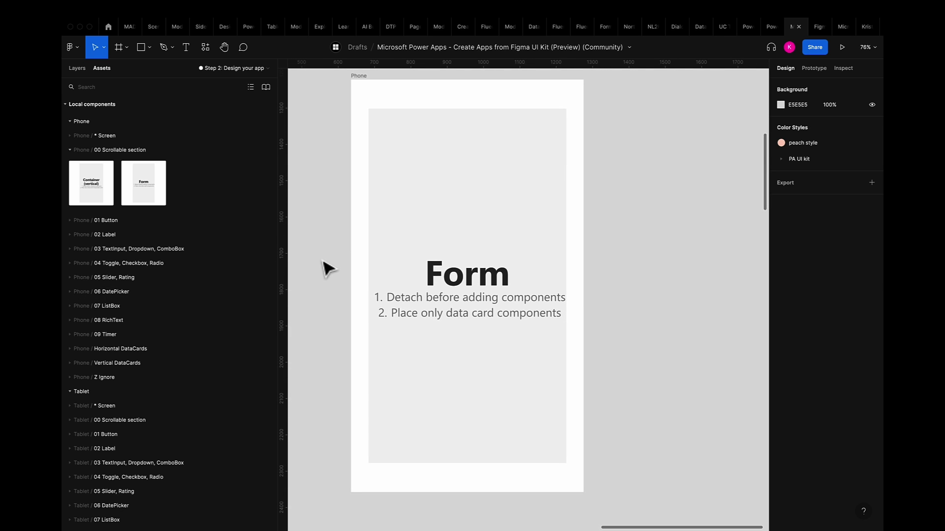
Delete the Form instructions placeholder inside the phone.
click(454, 309)
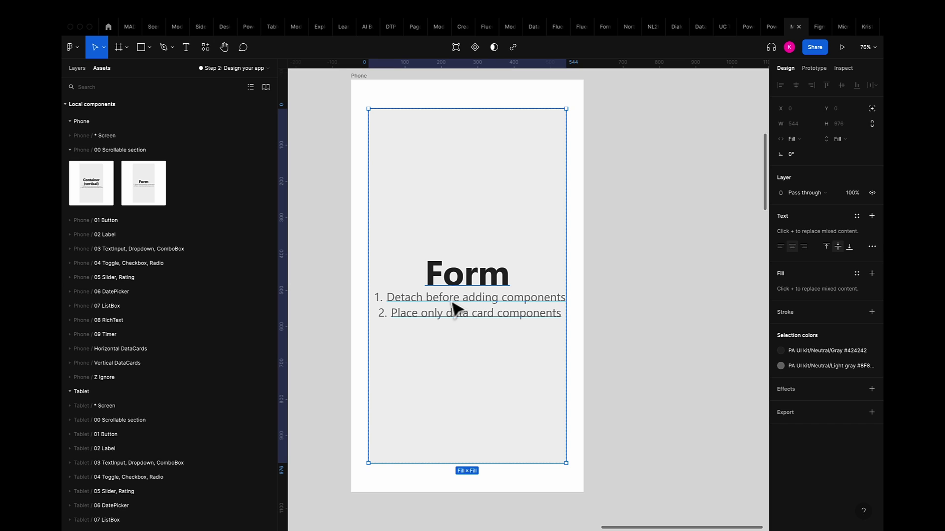
key(Delete)
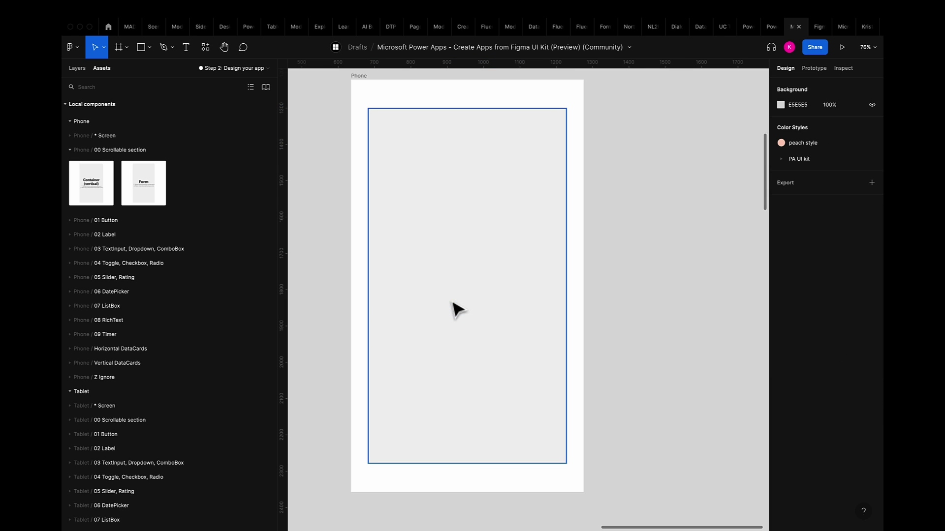
scroll(609, 270, down, 1)
Fill the Phone frame with the dark purple PA UI kit/Shade 20 colour style.
click(393, 105)
click(781, 278)
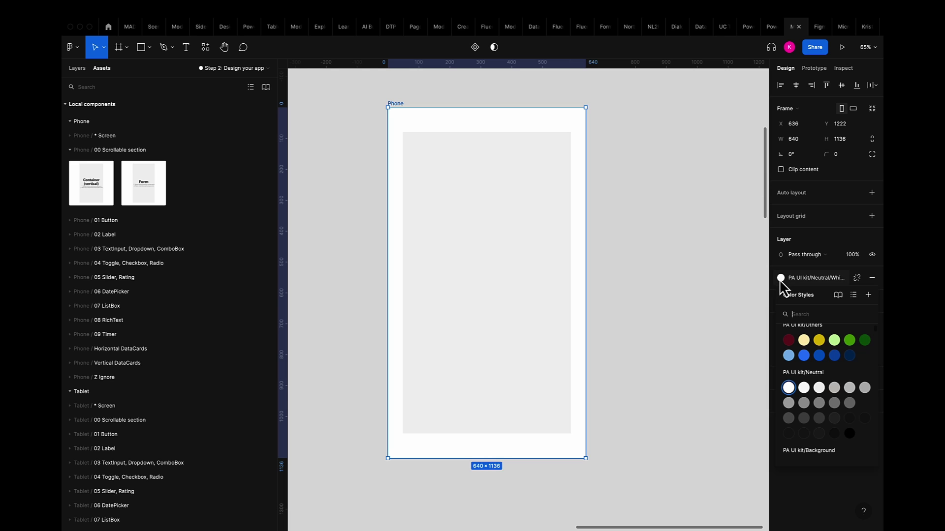
scroll(817, 423, down, 3)
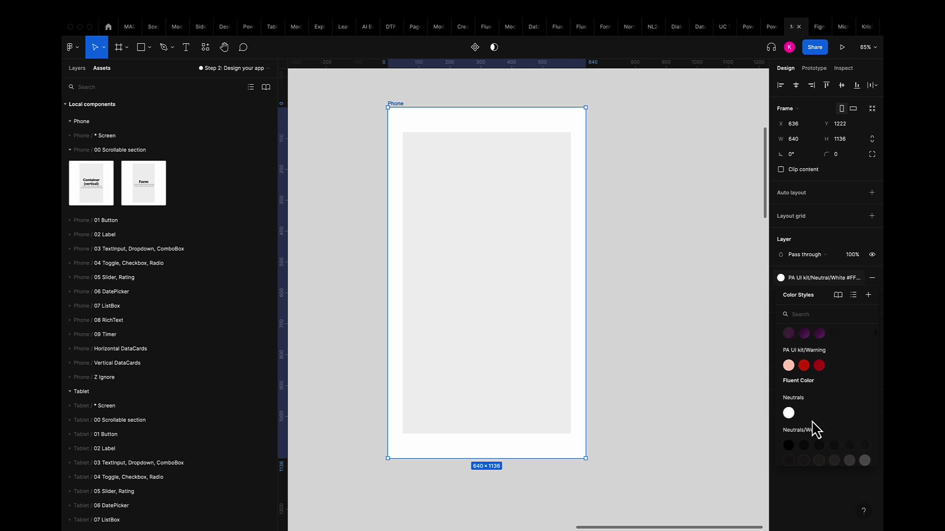
scroll(816, 427, up, 5)
click(865, 368)
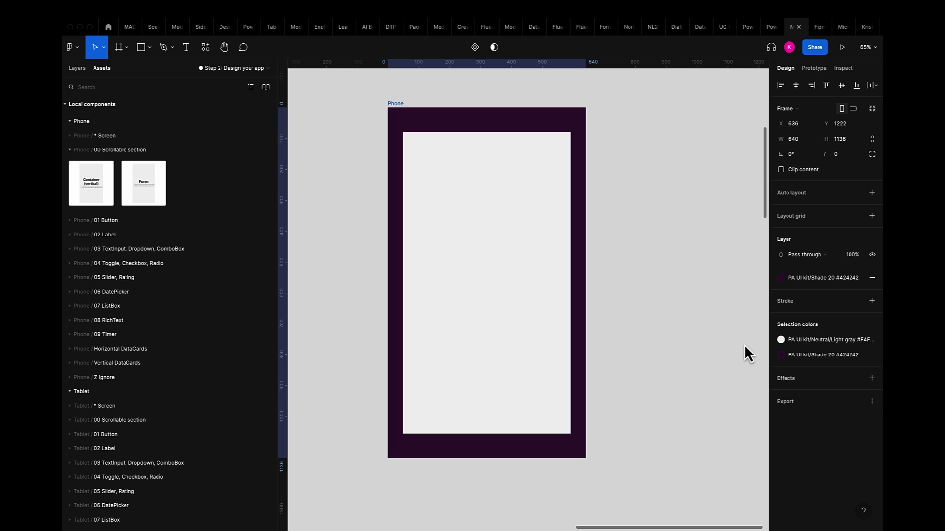
click(625, 322)
Set the inner panel's fill to white.
click(516, 285)
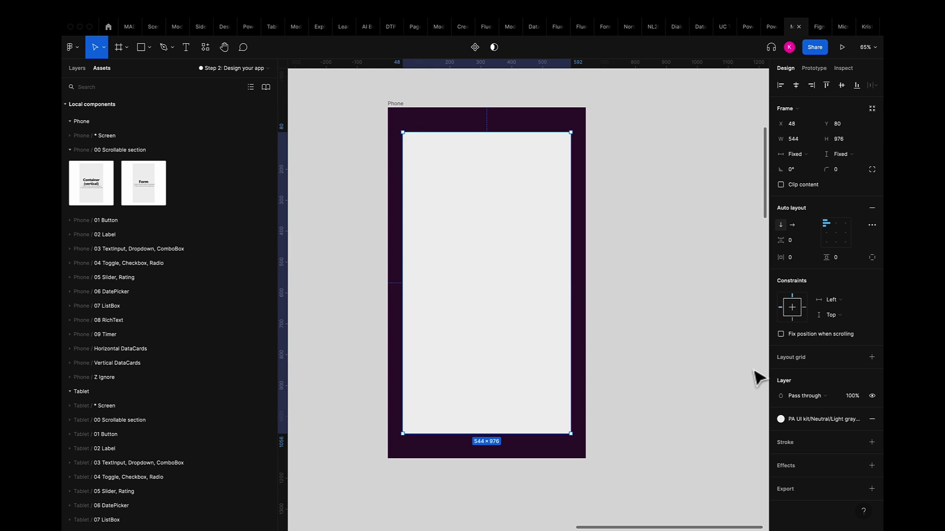
click(783, 420)
click(789, 451)
key(Escape)
key(Escape)
click(69, 293)
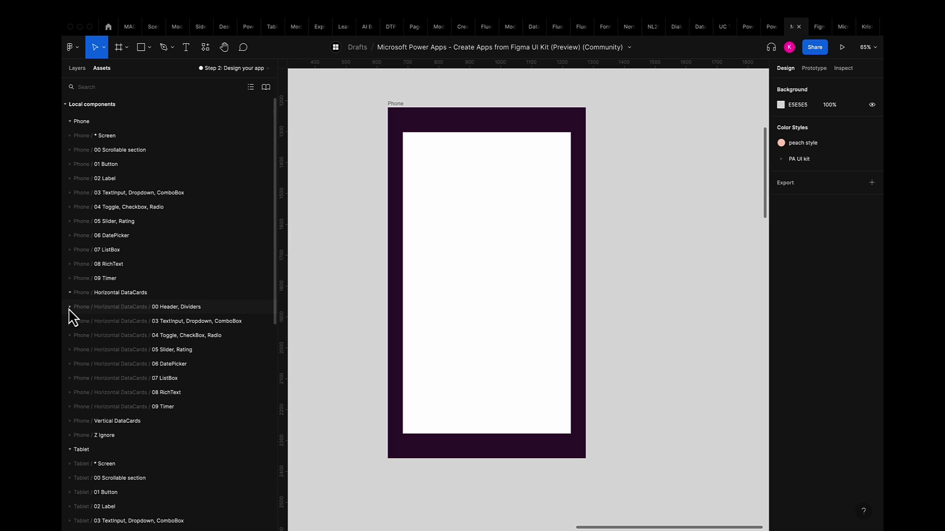
Place the 00 Header data card atop the panel at Fill container width, titled 'Power Apps RSVP'.
click(70, 307)
mouse_move(86, 323)
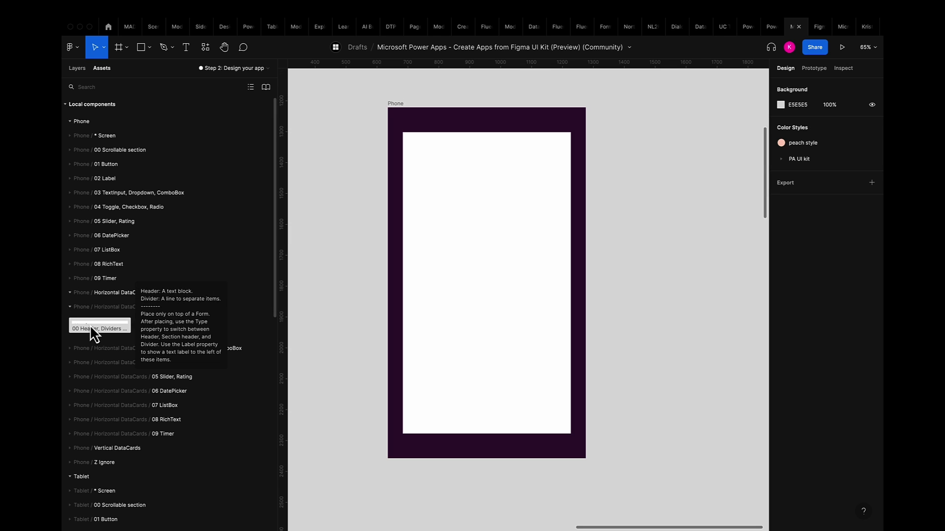
drag(89, 325, 471, 192)
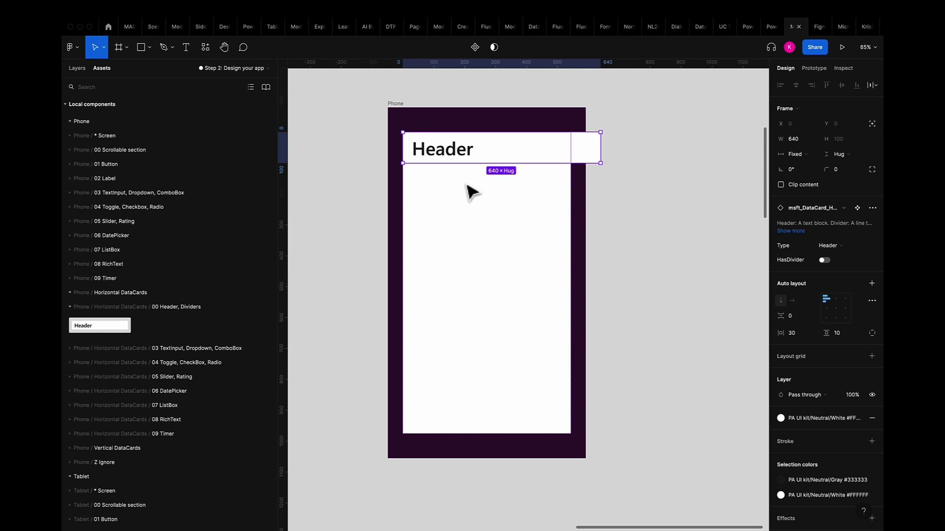
click(807, 156)
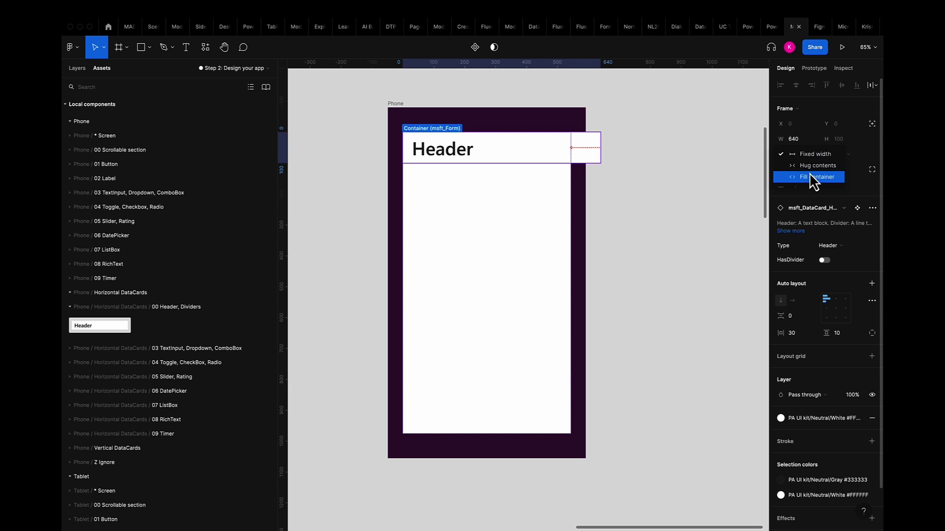
click(817, 177)
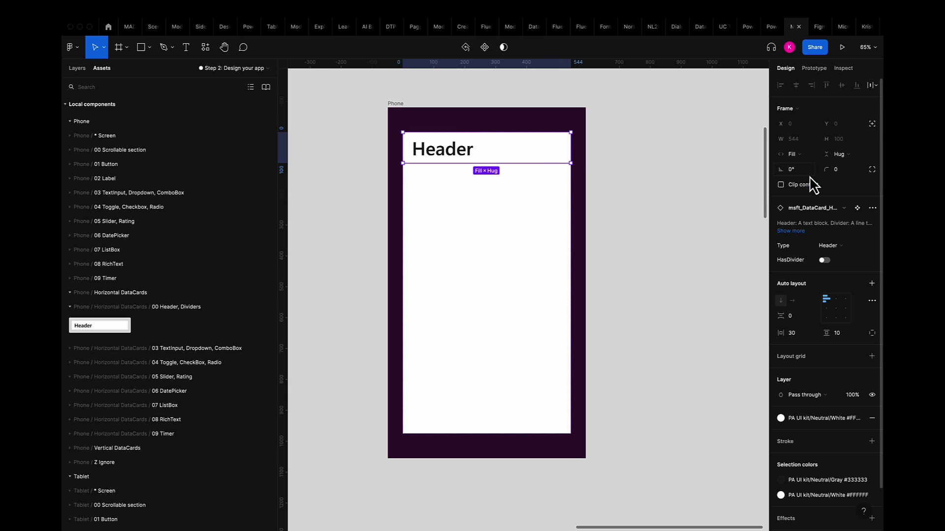
double_click(448, 158)
double_click(446, 153)
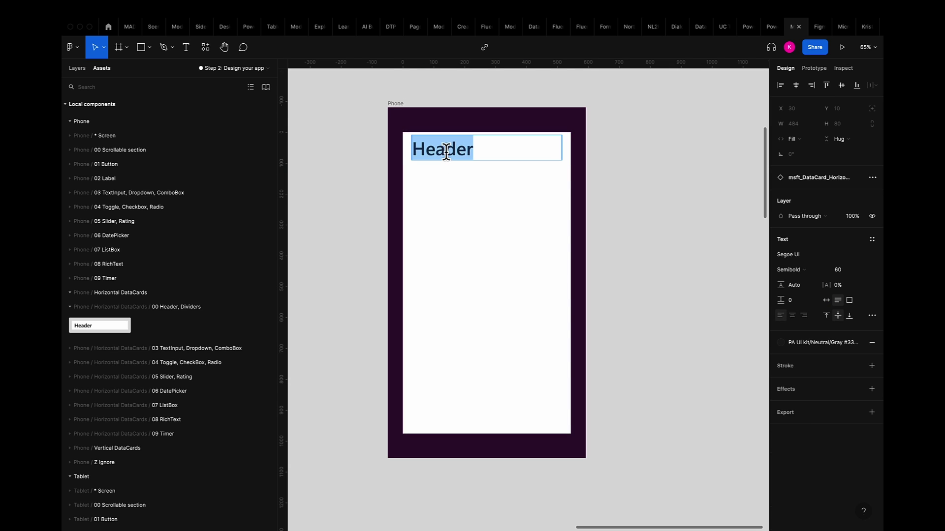
text(Power Apps)
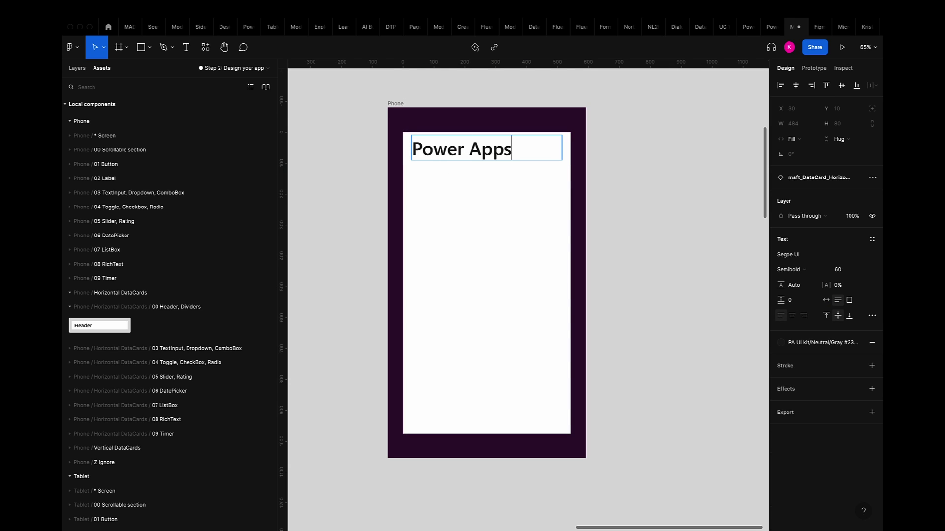
text( RSVP)
key(Escape)
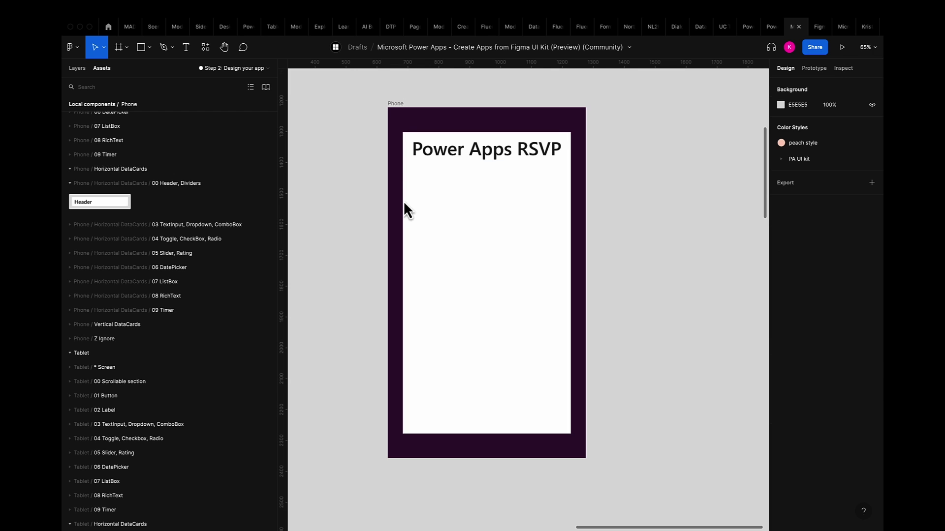
Add a full-width TextInput data card below the header and label it Name.
click(72, 326)
click(70, 354)
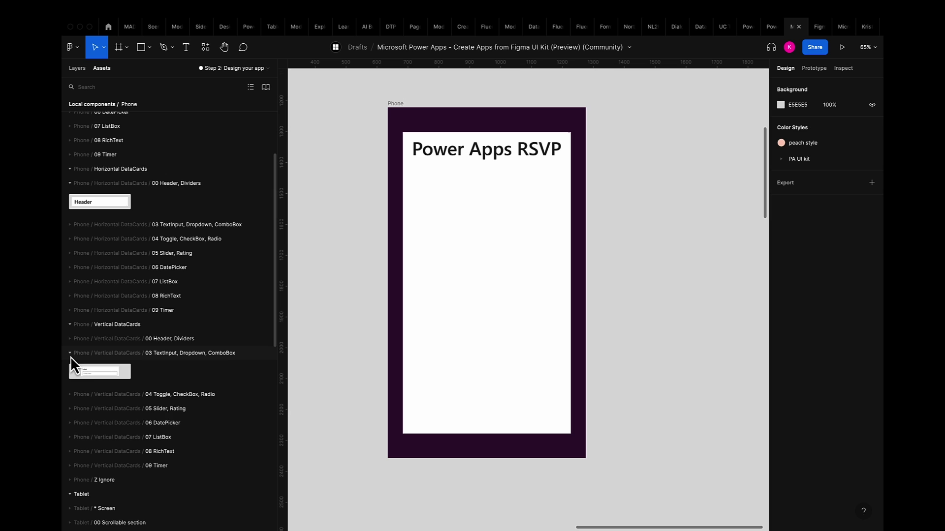
mouse_move(95, 379)
drag(95, 378, 481, 228)
click(795, 154)
click(805, 178)
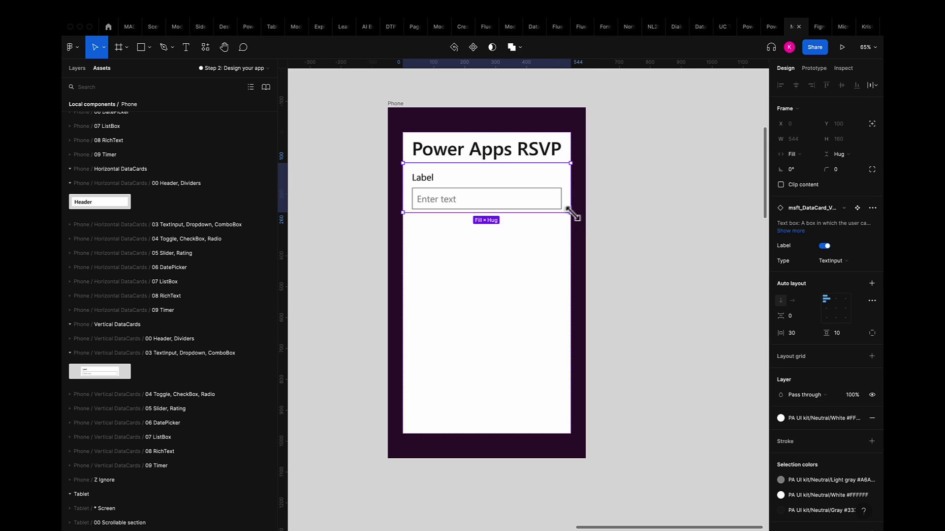
double_click(428, 182)
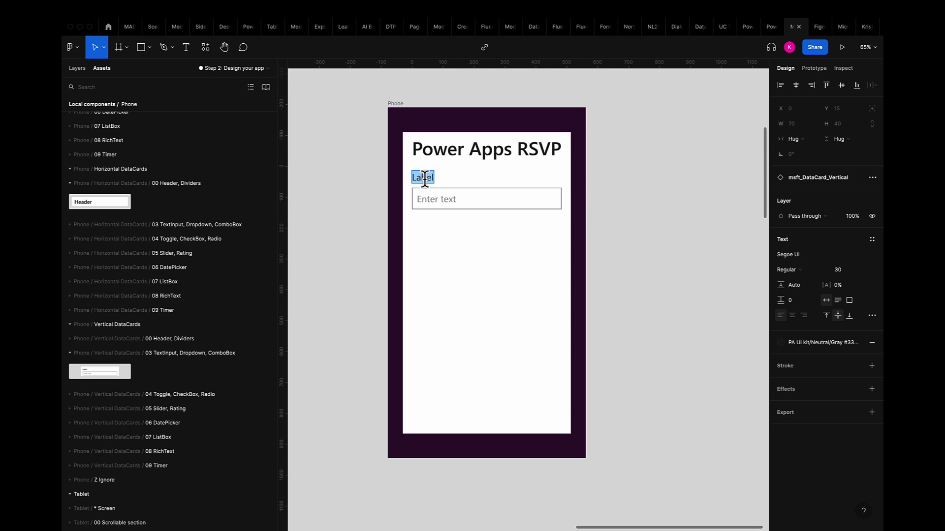
text(Name)
click(344, 206)
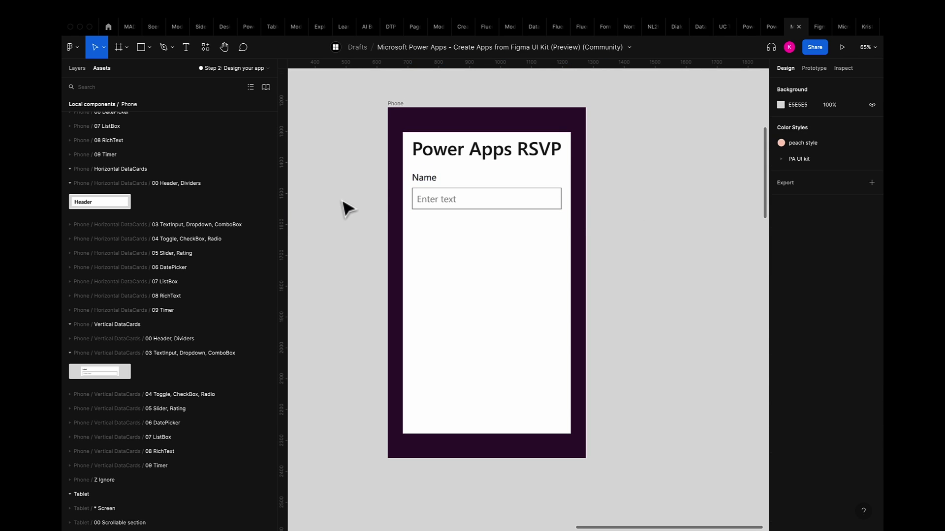
Duplicate the Name card as an Email field with a sample e-mail address as placeholder.
click(75, 70)
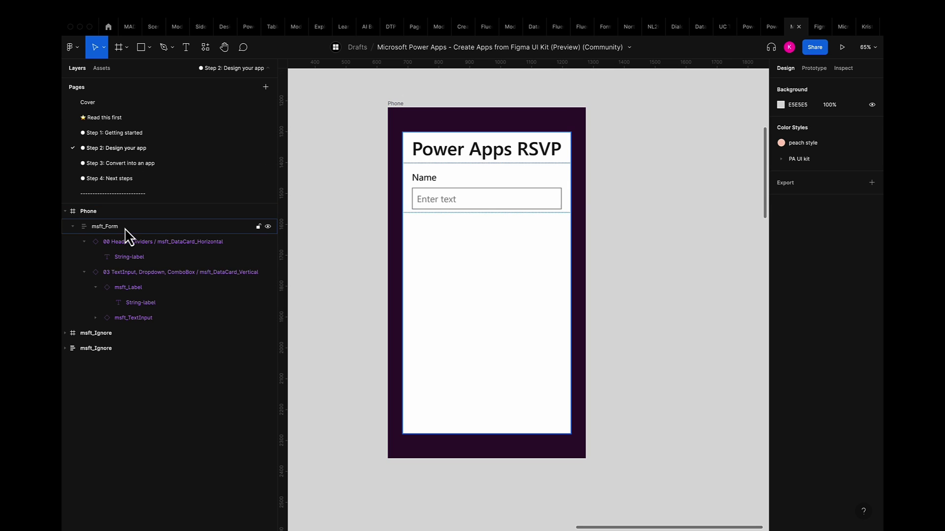
click(138, 272)
key(super+d)
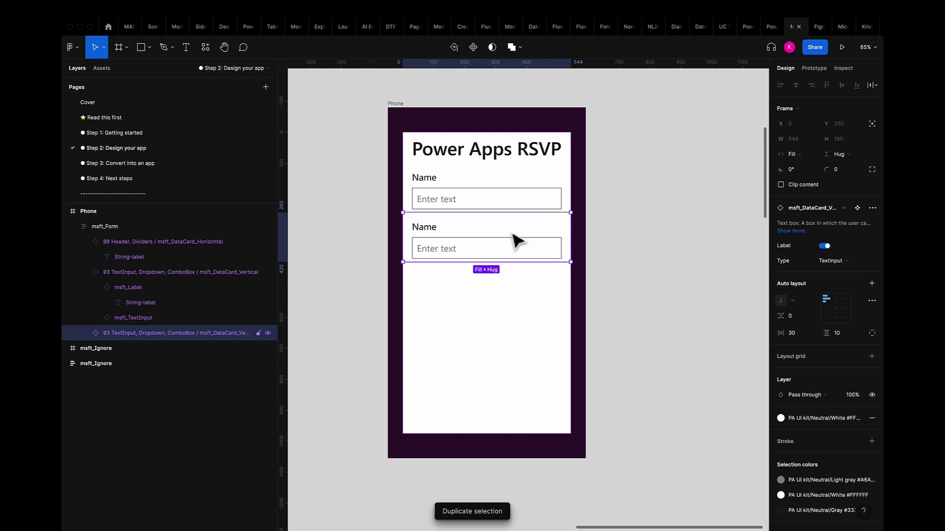
double_click(429, 232)
double_click(426, 227)
text(Email)
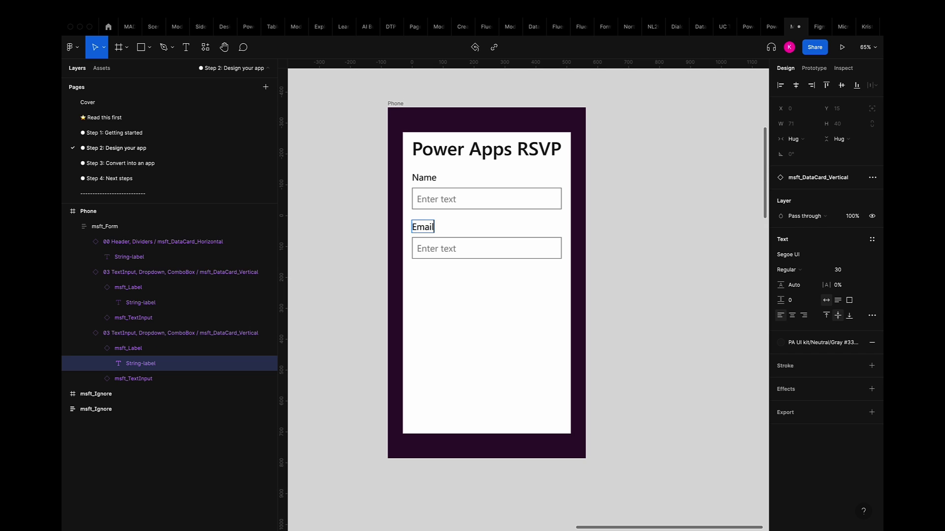
double_click(438, 246)
text(someon)
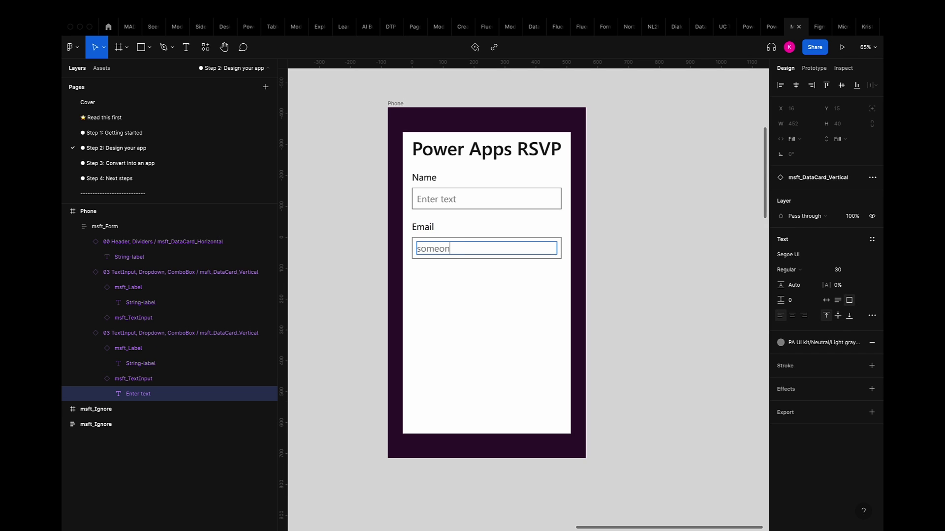
text(e@micros)
key(Escape)
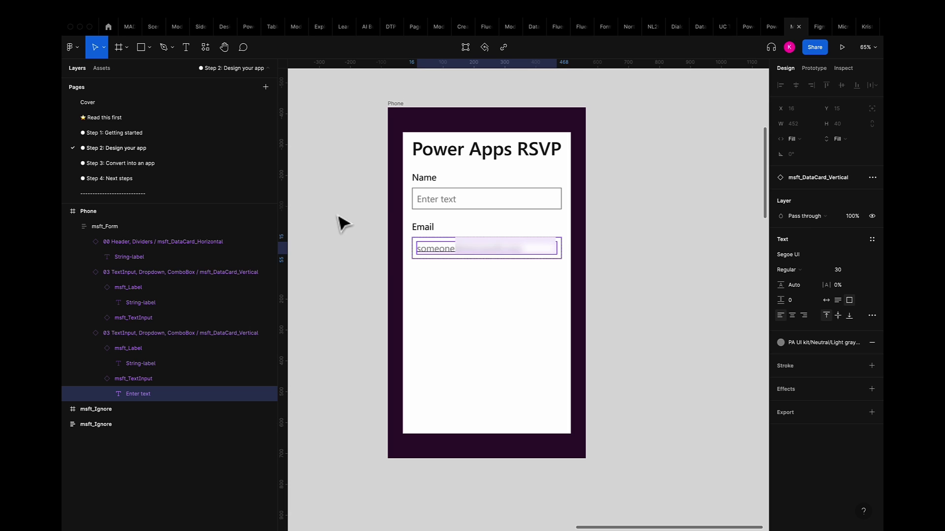
click(105, 72)
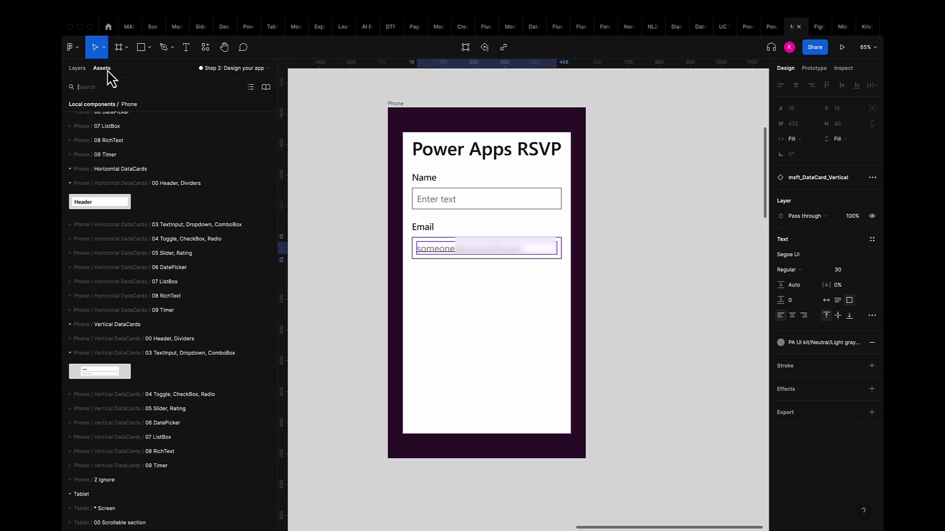
Add a radio data card below Email, headed 'Choose your meal', at Fill container width.
click(336, 227)
scroll(341, 235, down, 1)
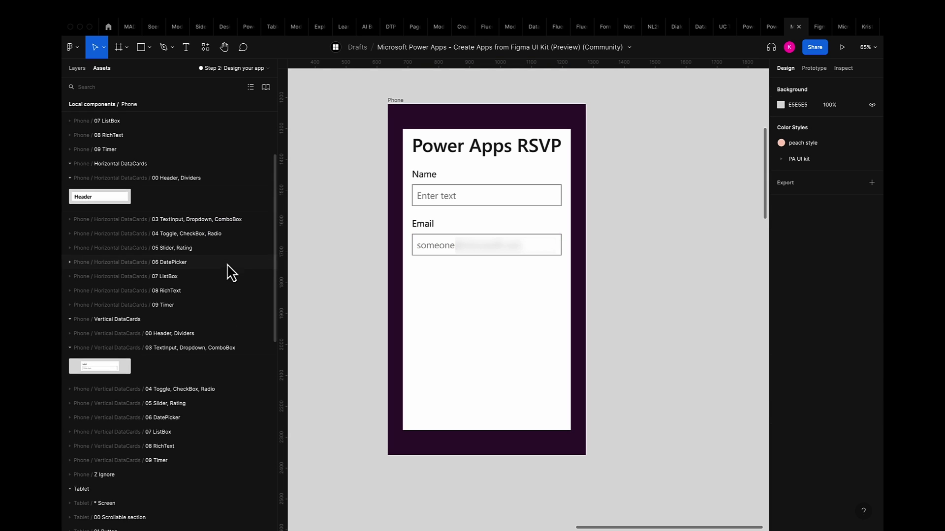
scroll(229, 271, down, 5)
click(197, 240)
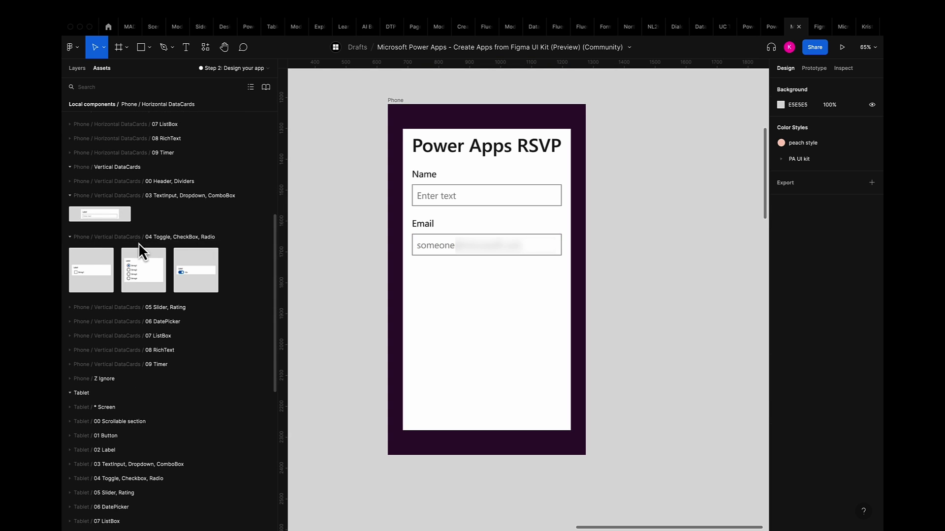
drag(136, 271, 452, 318)
click(628, 293)
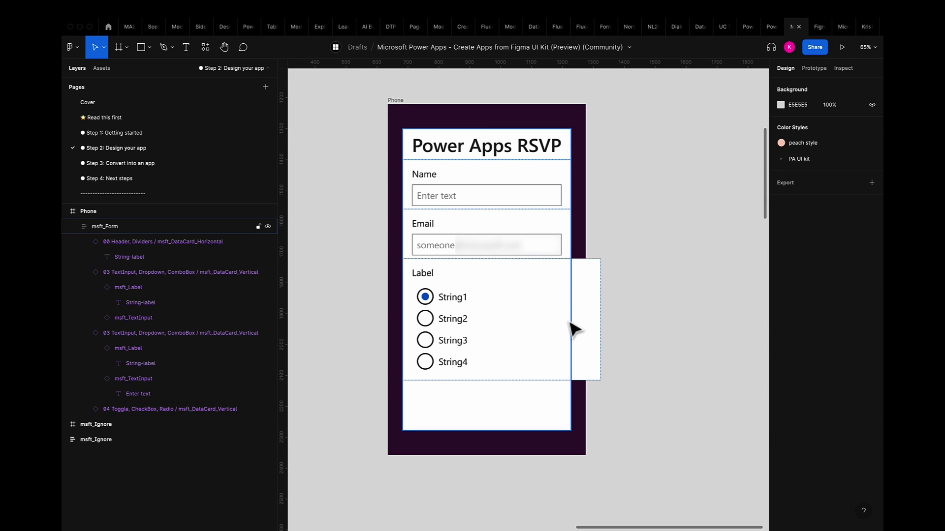
double_click(426, 274)
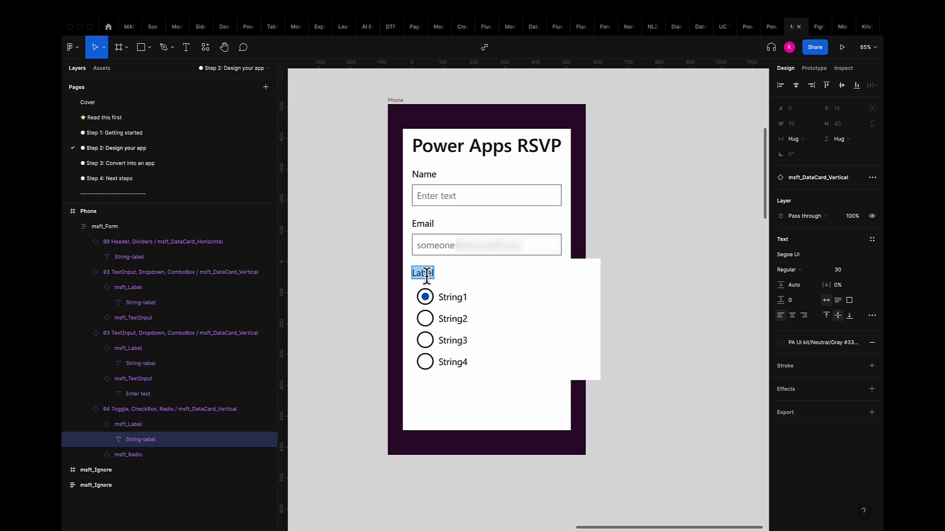
text(Choose your meal)
key(Escape)
click(593, 321)
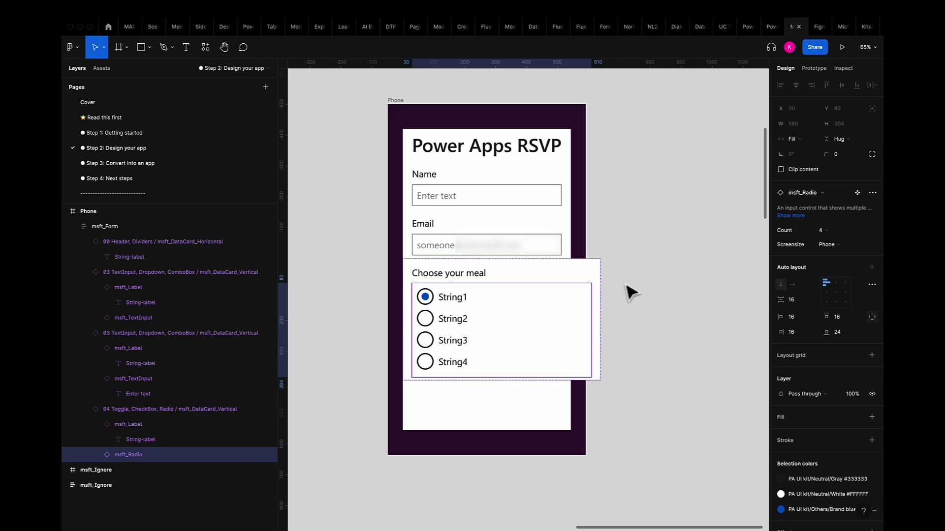
click(810, 154)
click(814, 176)
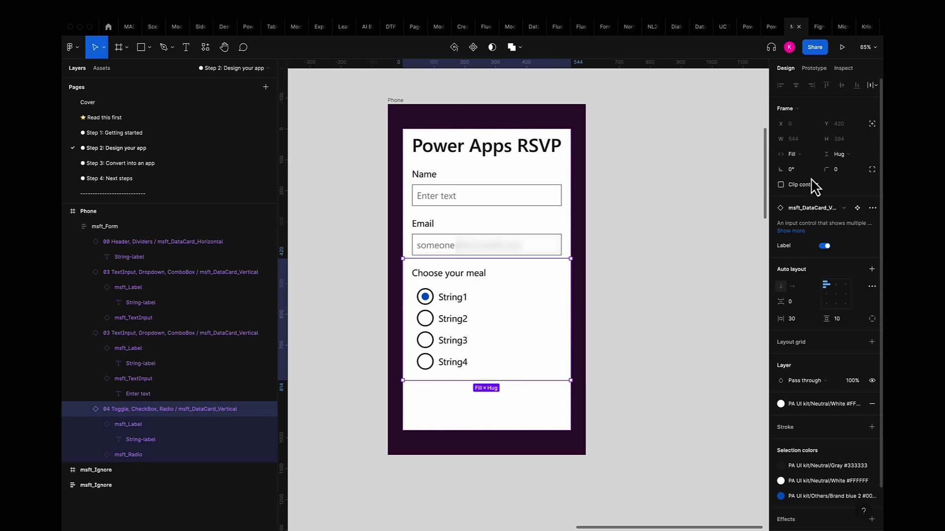
Rename the four radio options to Chicken, Salmon, Vegan and Pasta.
double_click(461, 305)
double_click(456, 298)
text(Chicken)
double_click(452, 319)
text(Salmon)
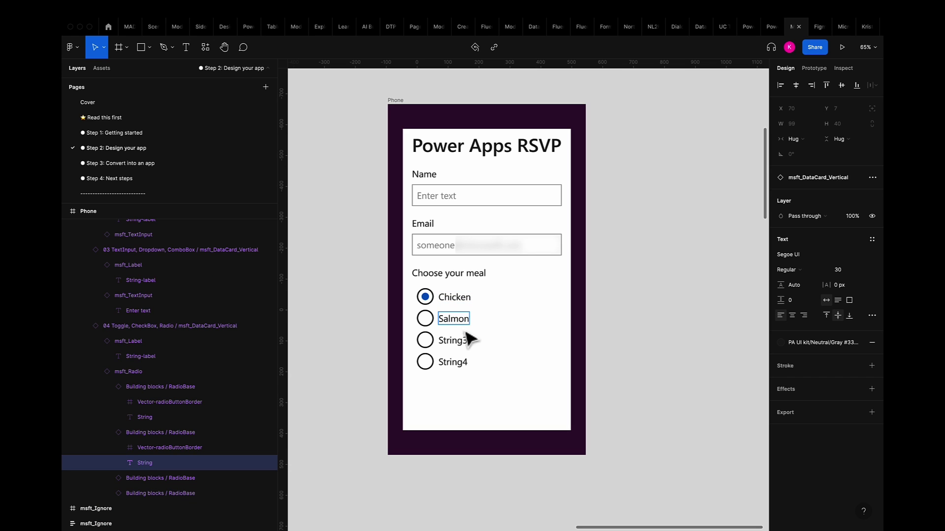
double_click(460, 340)
text(Vegan)
double_click(445, 363)
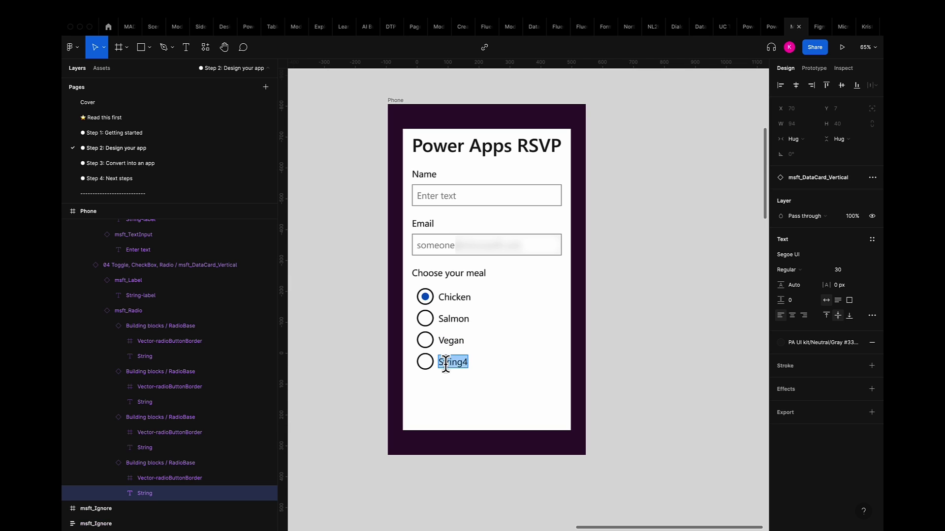
text(Pasta)
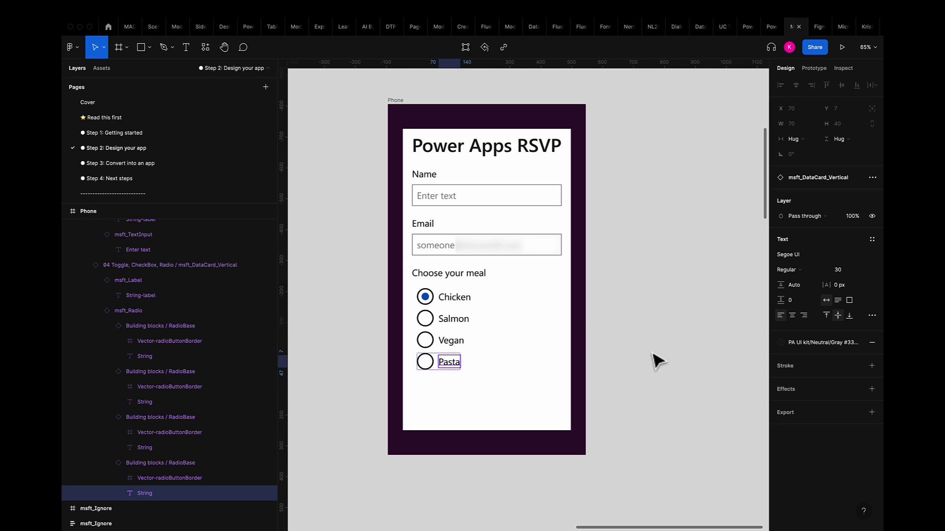
click(654, 359)
click(528, 309)
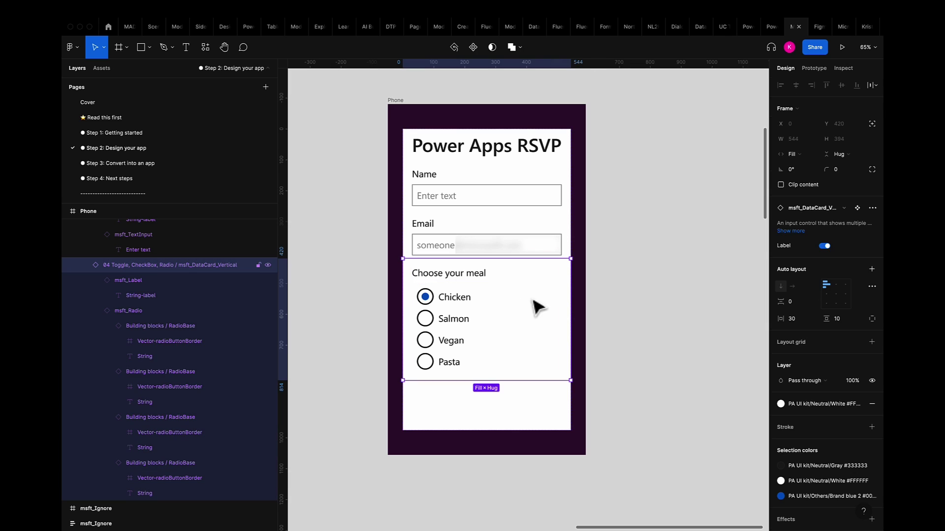
click(760, 401)
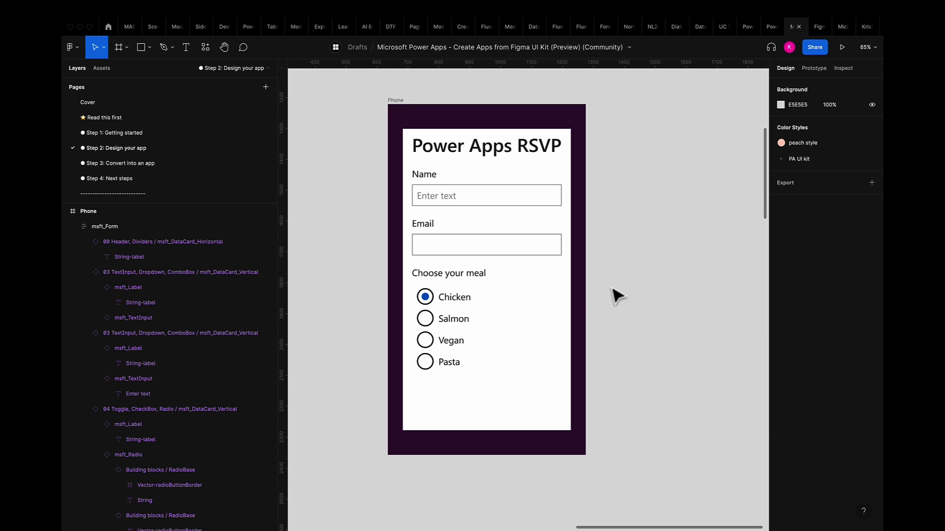
Add a drop shadow effect to the meal choice card.
click(551, 320)
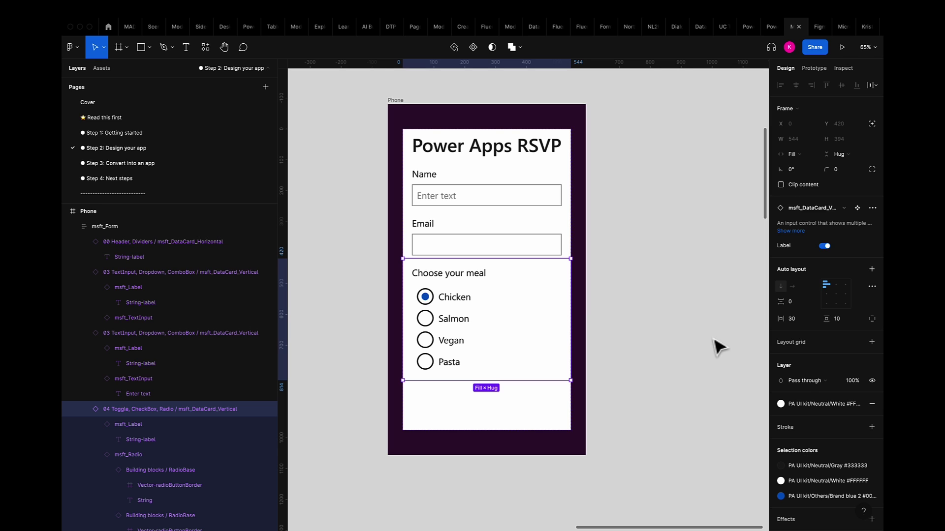
scroll(819, 465, down, 1)
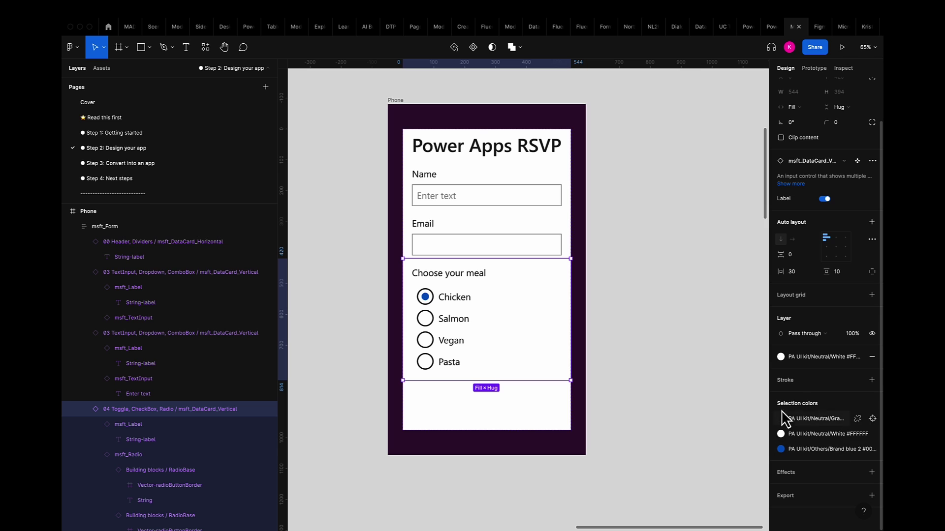
click(781, 449)
scroll(744, 426, up, 1)
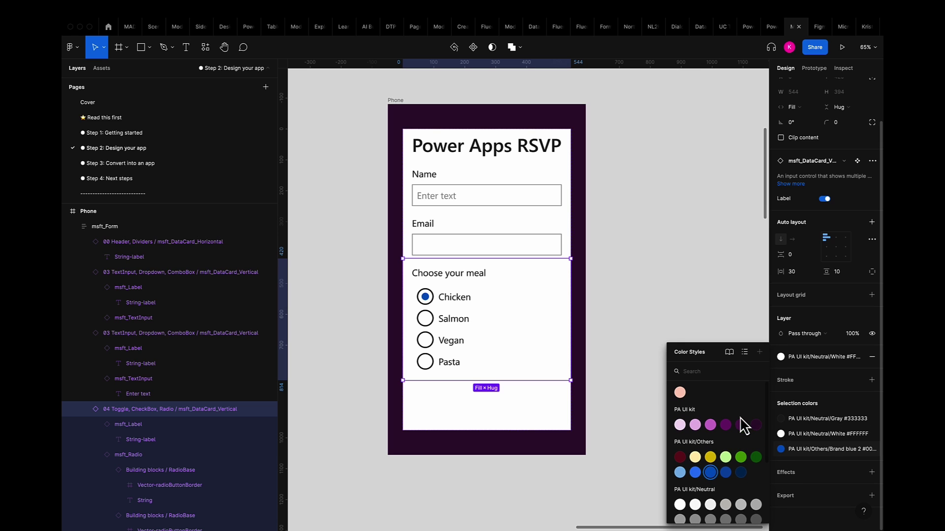
scroll(744, 426, down, 4)
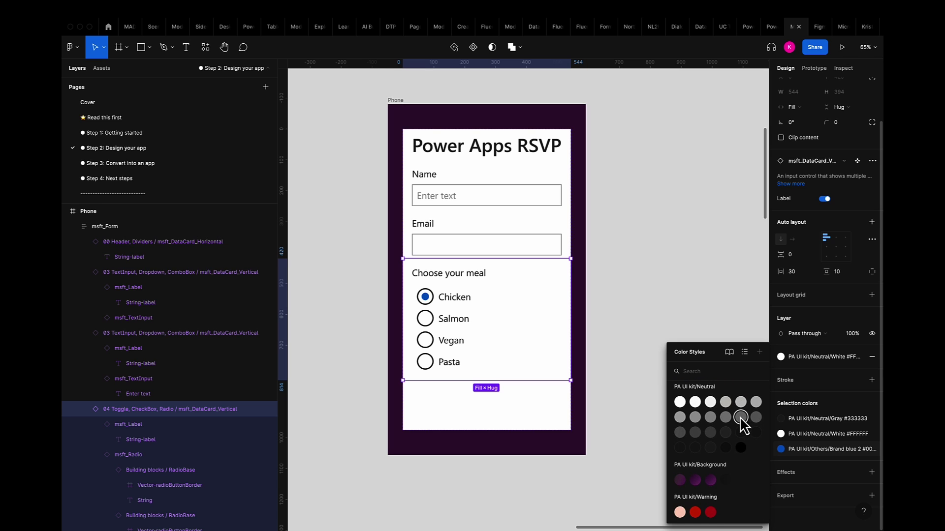
scroll(744, 426, up, 4)
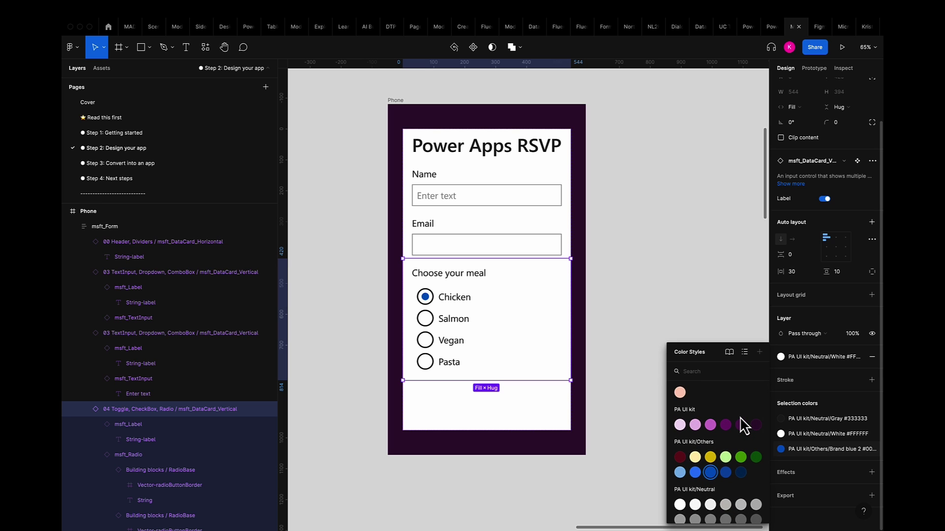
click(815, 465)
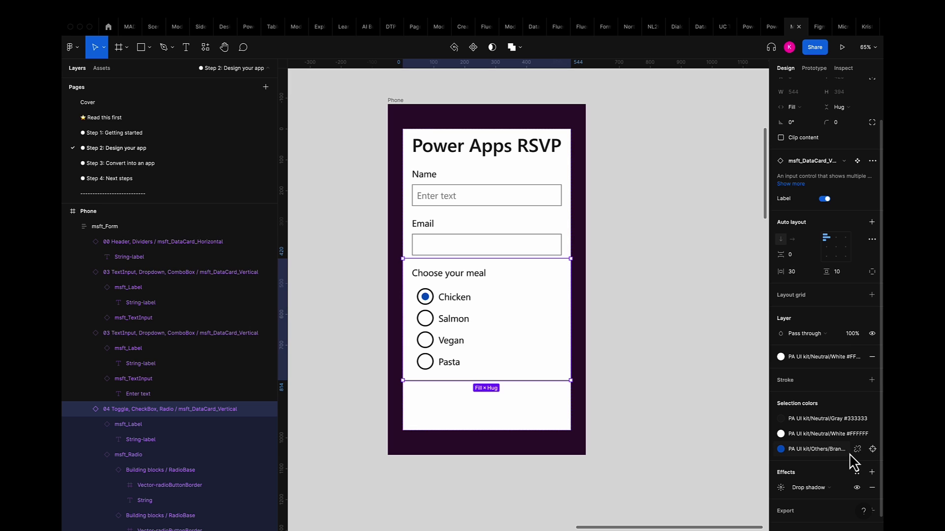
Recolour the card's blue radio accent to PA UI kit Primary #742774.
click(783, 450)
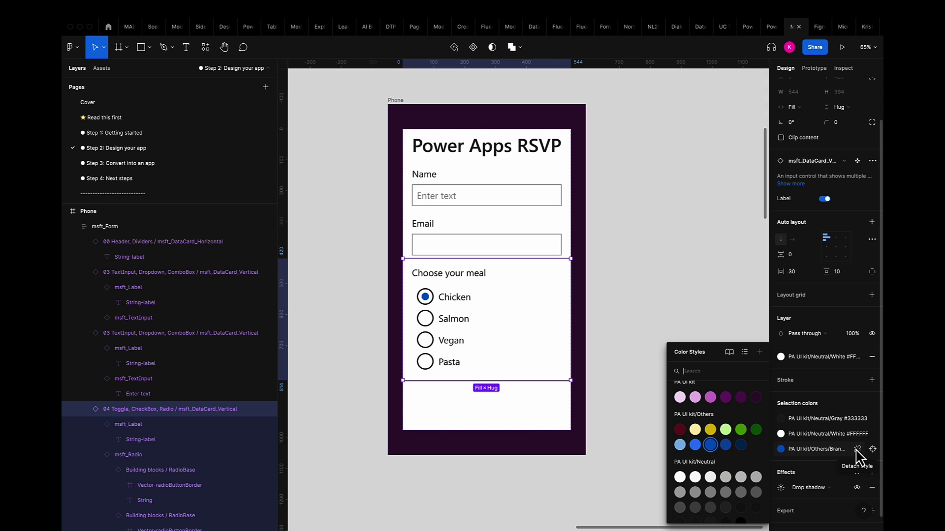
click(741, 399)
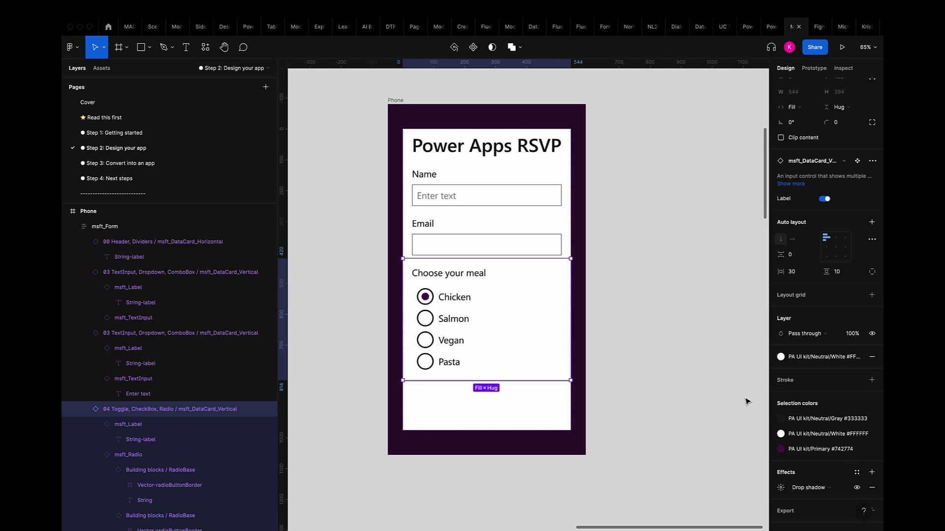
click(667, 340)
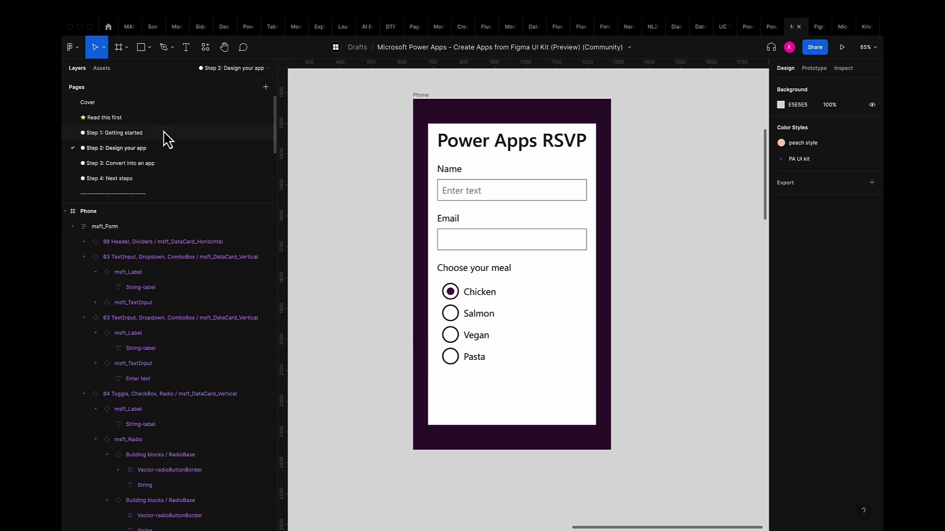
Place the msft_Button component in msft_Form below the Pasta option.
click(100, 69)
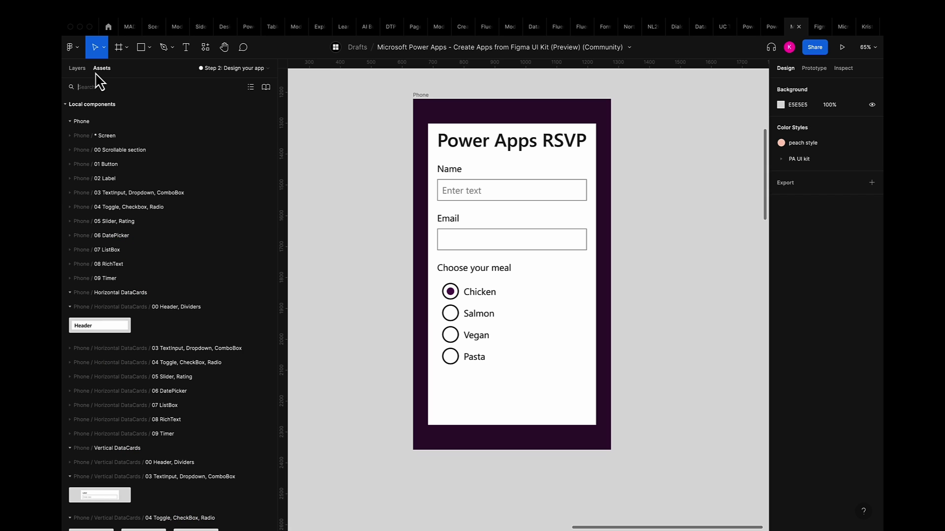
click(71, 165)
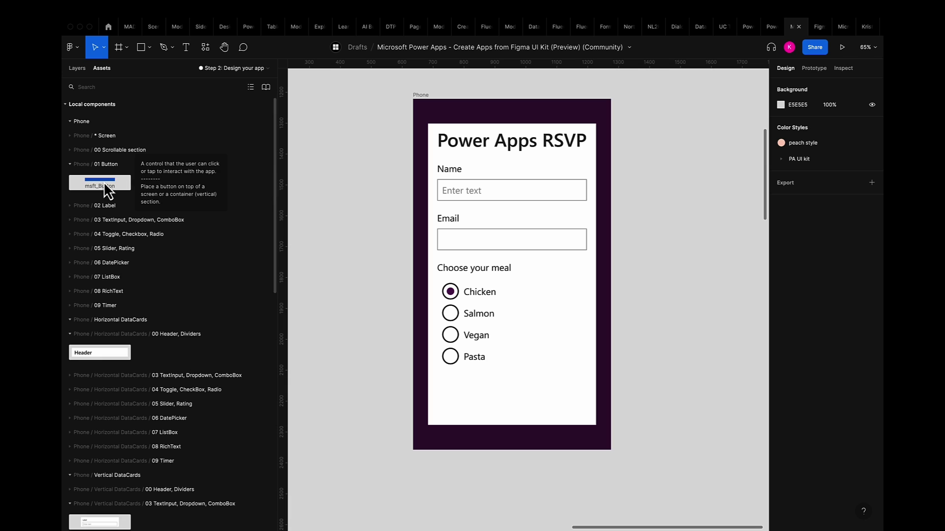
drag(104, 182, 518, 411)
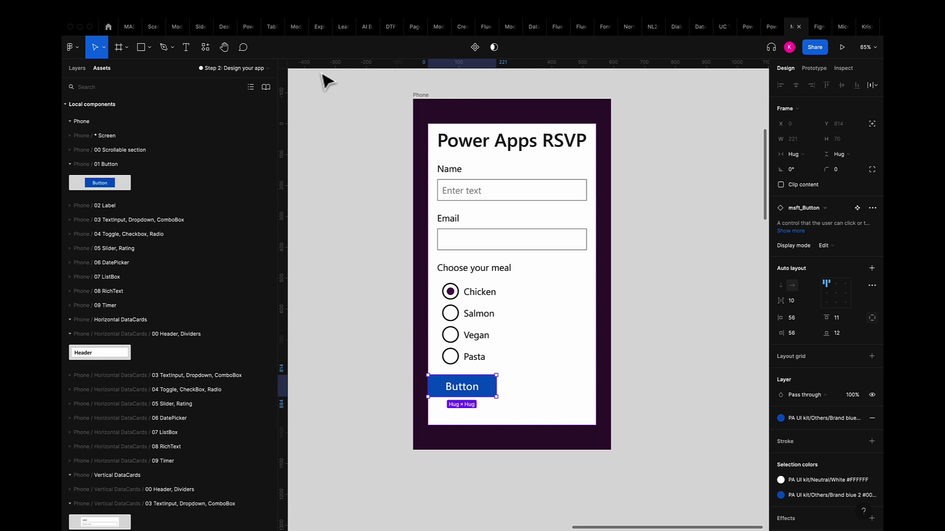
Collapse the radio card and both text input layer groups in Layers.
click(78, 69)
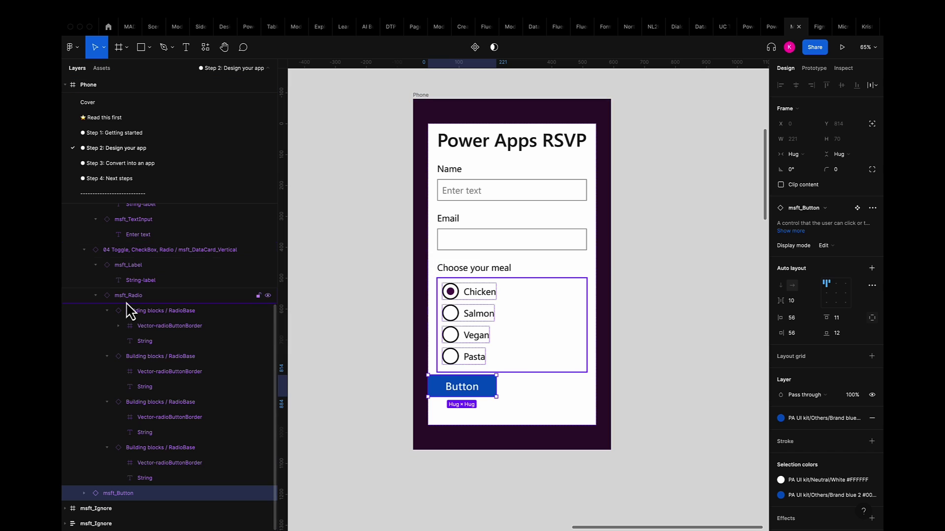
scroll(127, 305, up, 3)
click(85, 309)
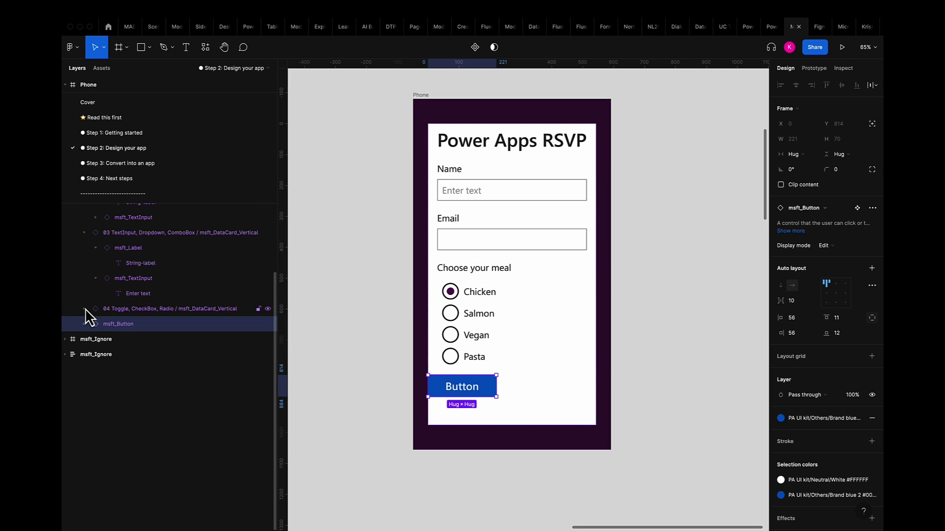
click(84, 233)
scroll(86, 246, up, 4)
click(84, 257)
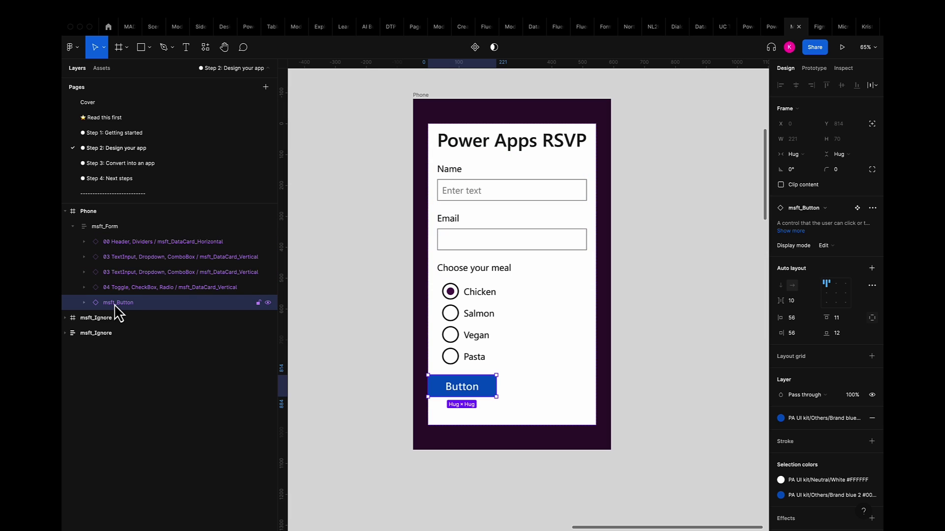
Move msft_Button out of msft_Form, centre it horizontally and lower it on the Phone screen.
drag(118, 307, 93, 214)
click(93, 213)
click(96, 229)
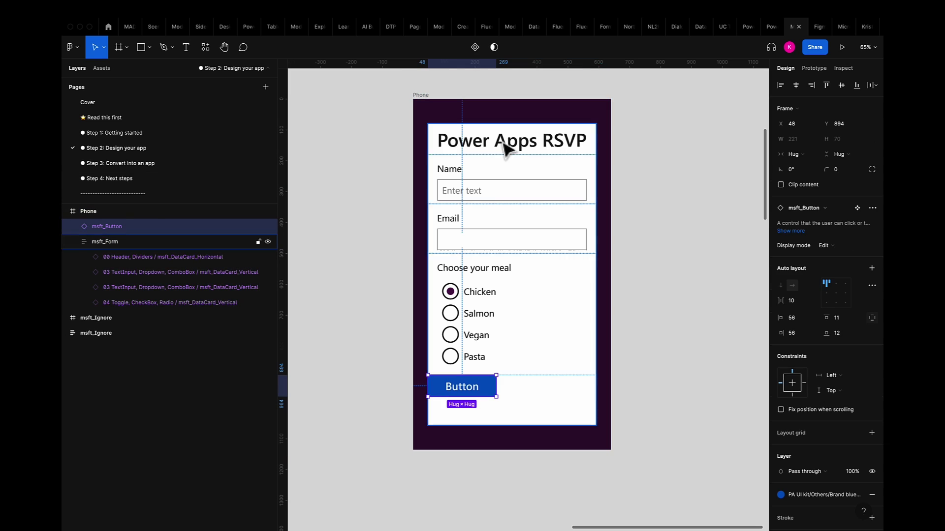
click(796, 86)
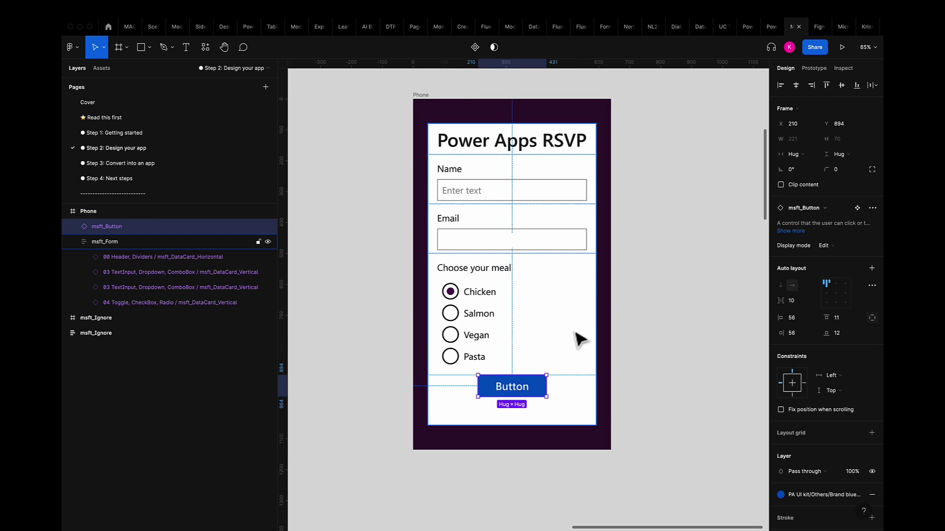
drag(497, 393, 521, 415)
click(835, 297)
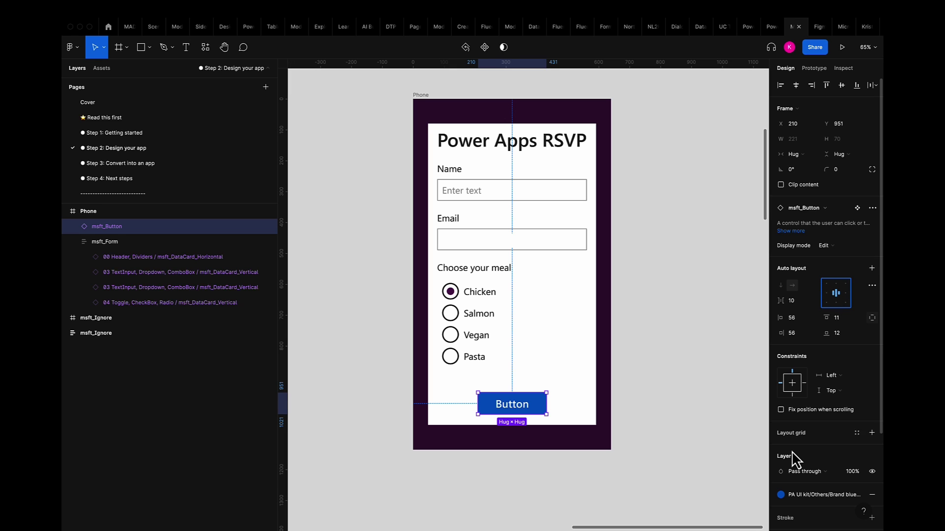
Give the button a dark purple Shade 20 fill and the label 'Submit'.
click(782, 495)
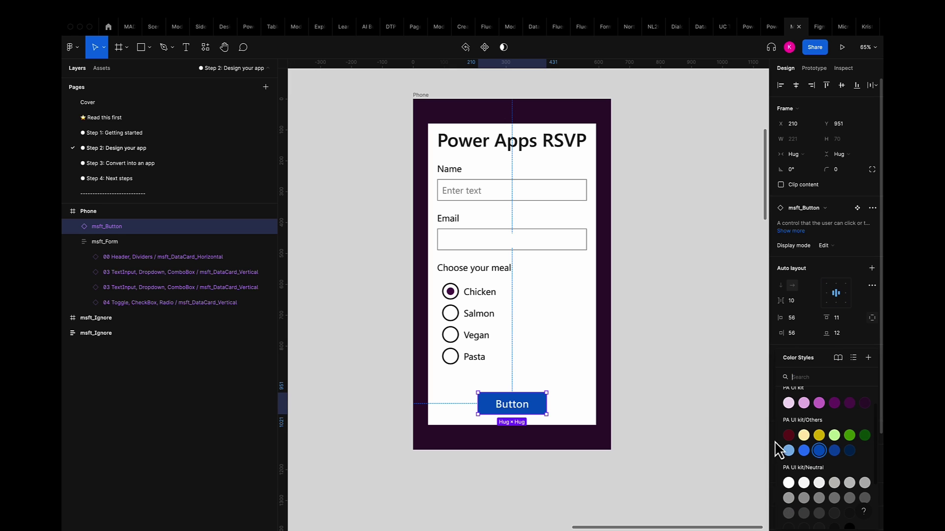
click(860, 406)
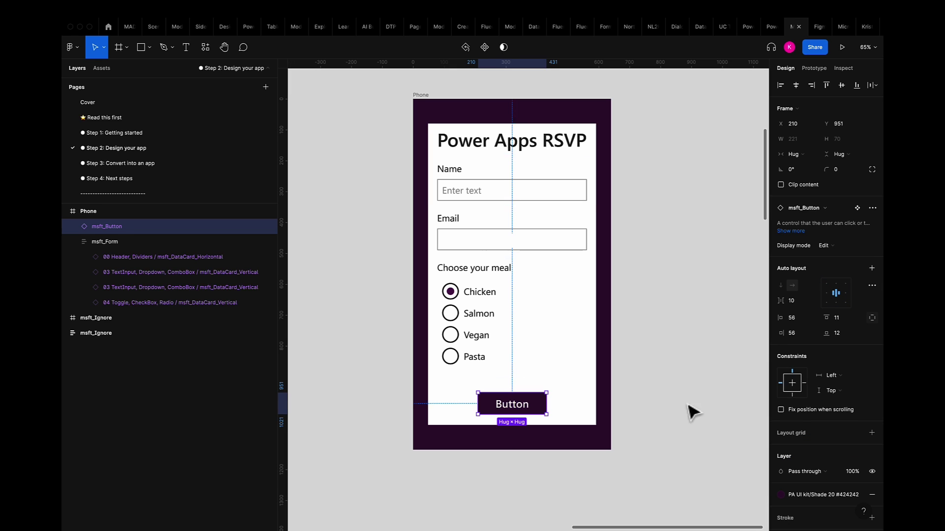
double_click(515, 408)
double_click(514, 407)
text(Submit)
key(Escape)
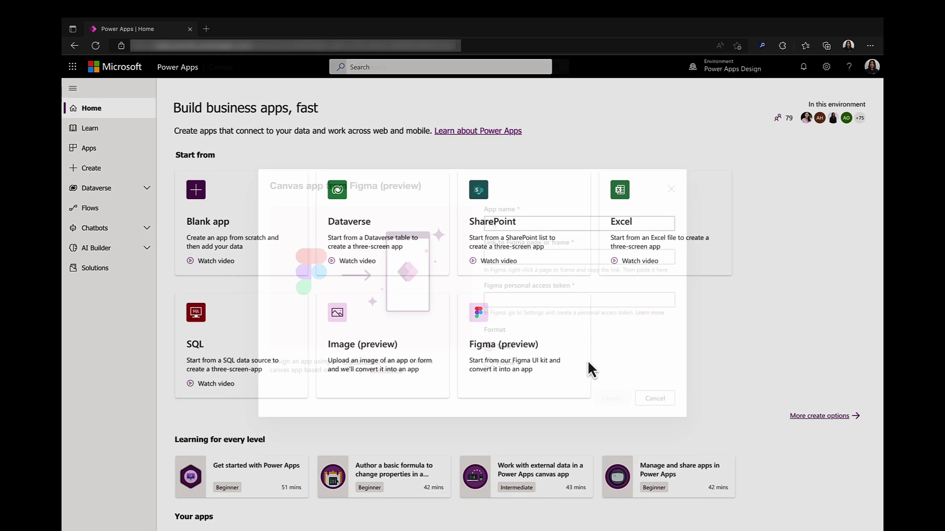
Complete the app name as 'Power Apps RSVP' in the Canvas app from Figma dialog.
text(Apps RSV)
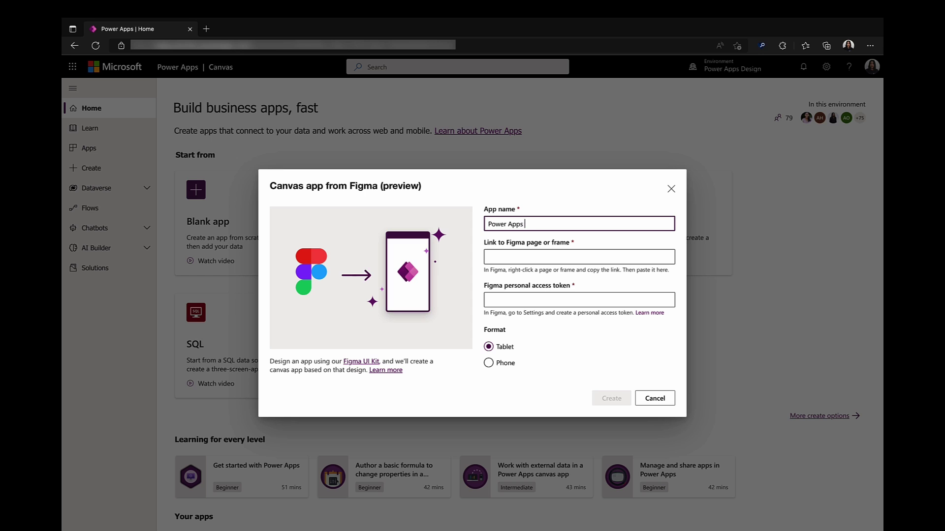
text(P)
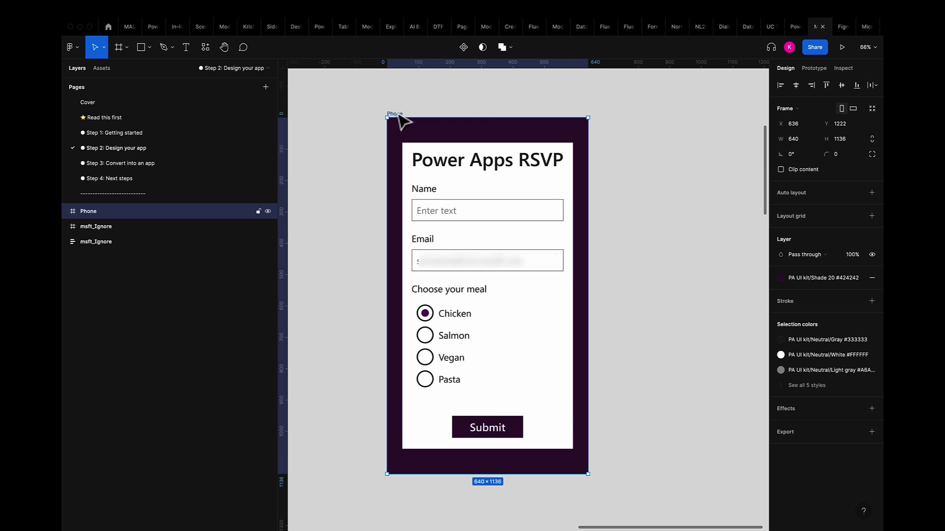
Copy the Phone frame's link in Figma and paste it into the Power Apps link field.
right_click(398, 112)
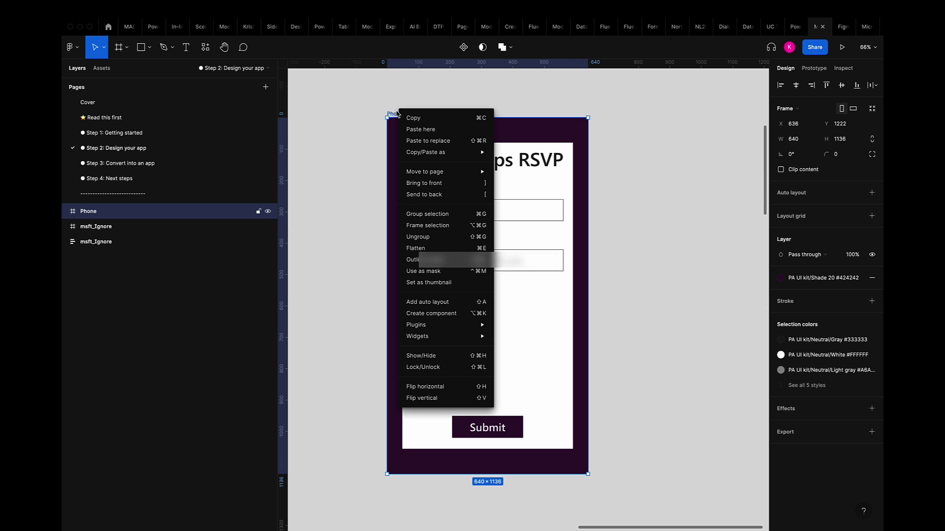
mouse_move(446, 153)
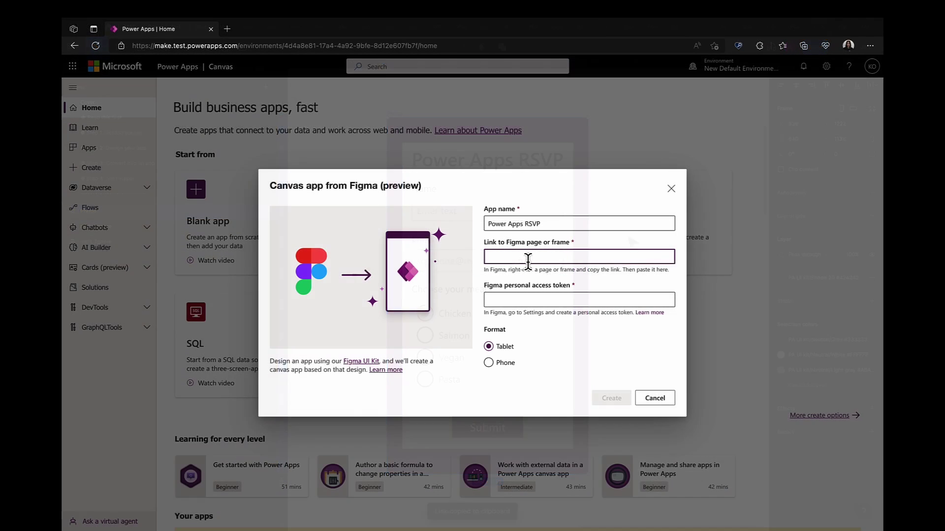
click(528, 256)
key(ctrl+v)
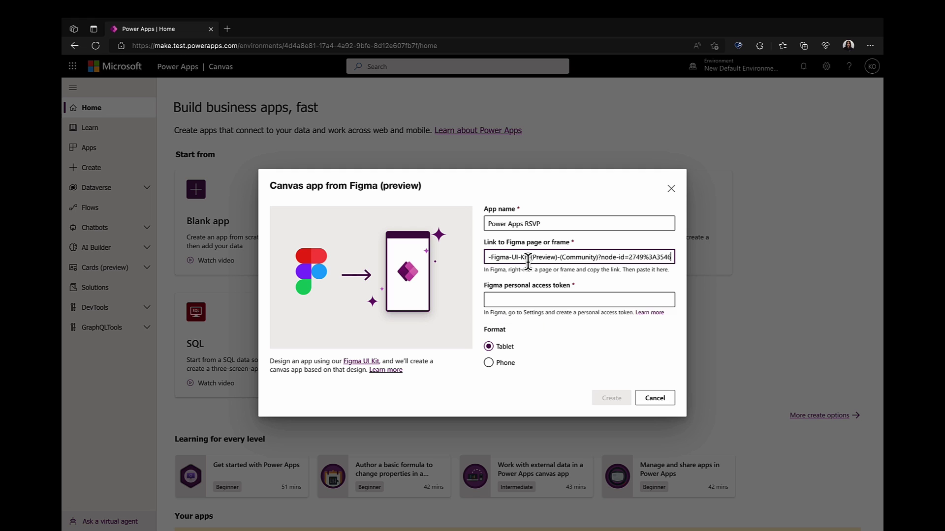
click(548, 306)
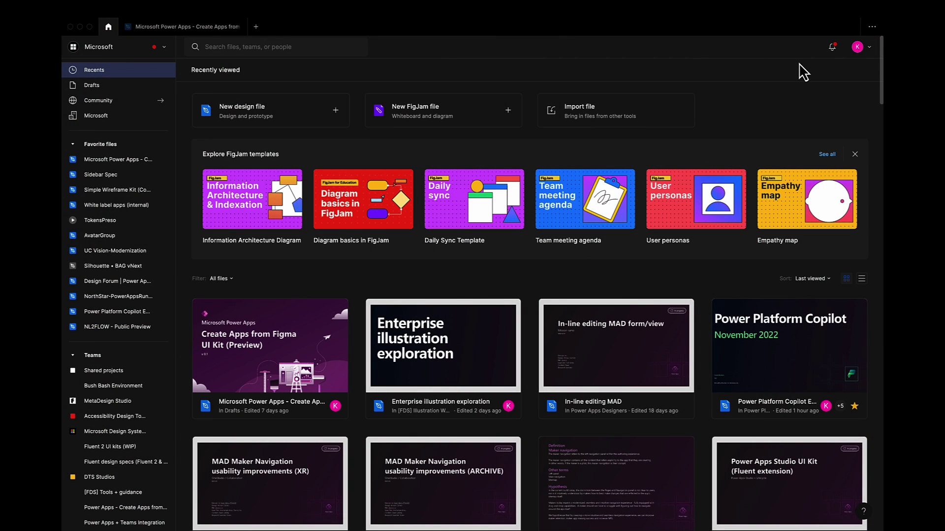
Create a Figma personal access token described as 'Figma to App tutorial' in account settings.
click(869, 49)
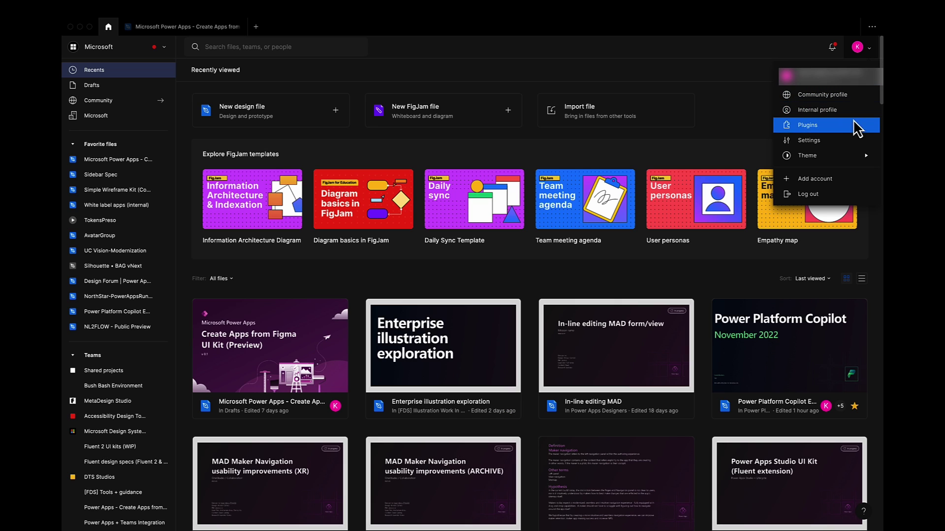
click(847, 142)
scroll(354, 331, down, 5)
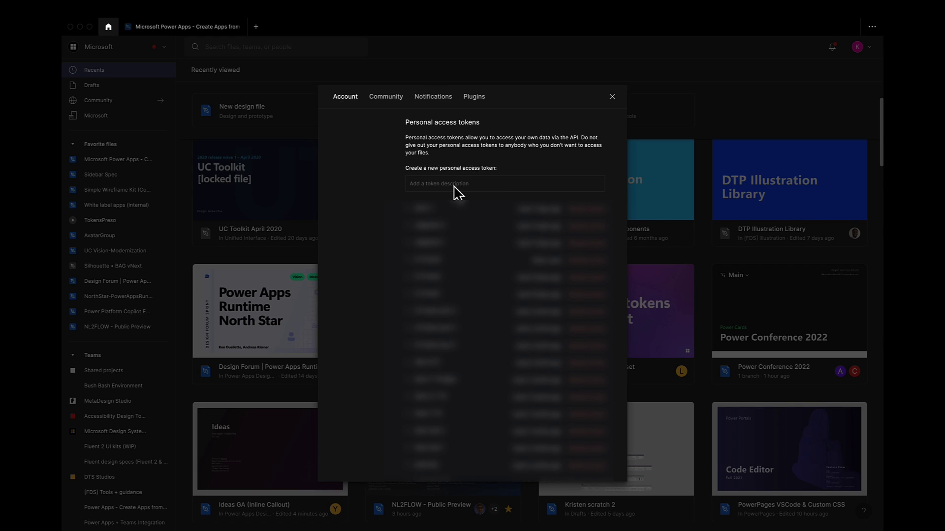
click(443, 185)
text(Figma to a)
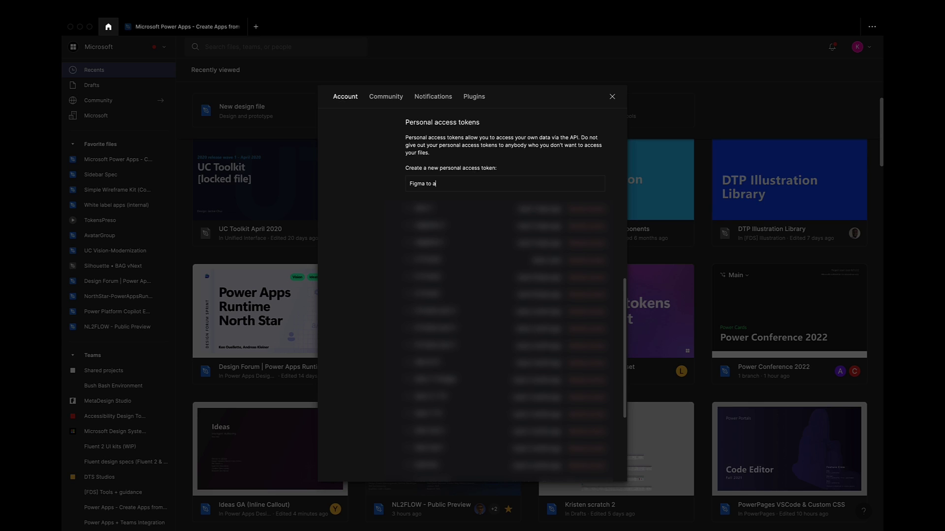
key(BackSpace)
text(App tutorial)
key(Return)
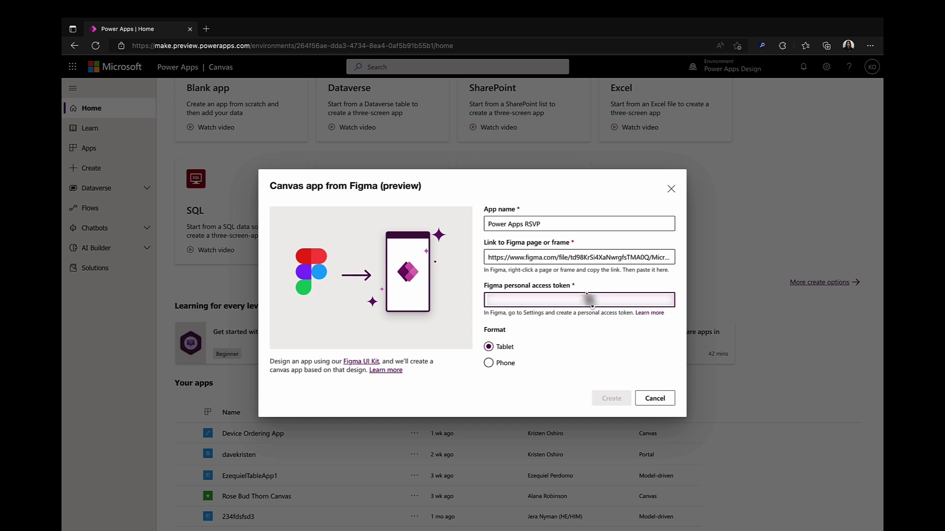
Paste the Figma access token, choose the Phone format and create the canvas app.
click(567, 301)
key(ctrl+v)
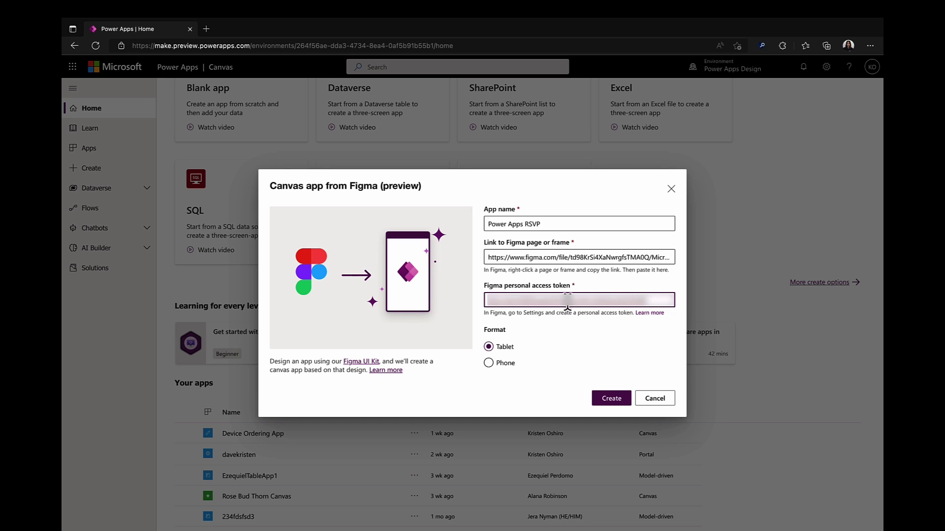
click(537, 347)
click(488, 364)
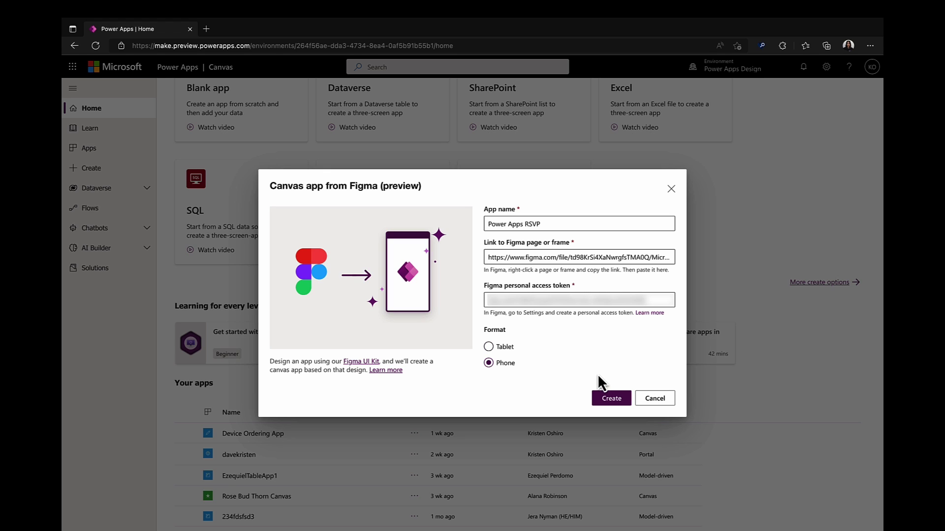
click(613, 399)
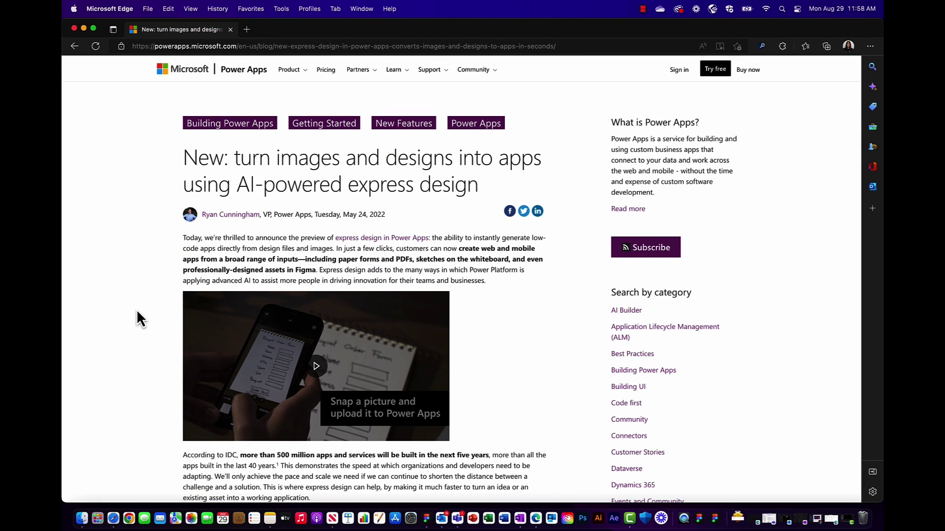
Scroll down through the Power Apps blog post on AI-powered express design.
scroll(138, 312, down, 5)
scroll(137, 312, down, 2)
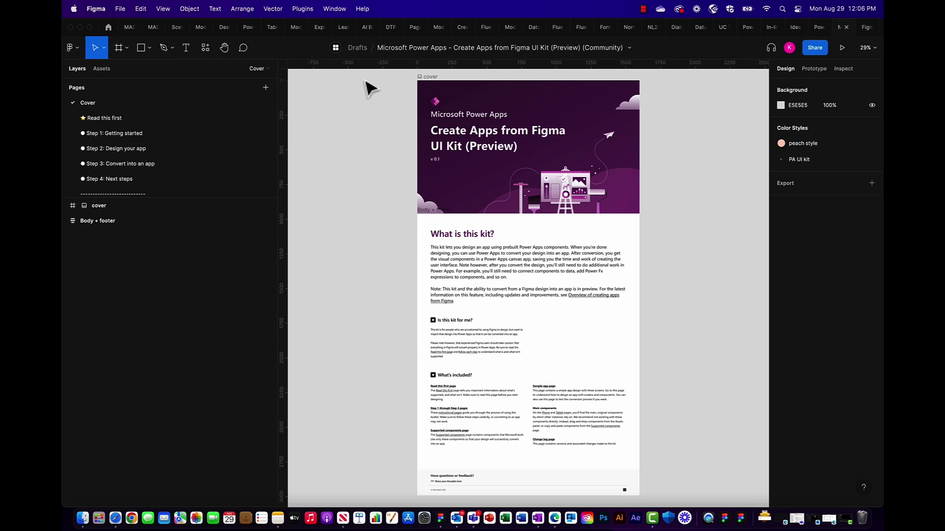
Browse the Step 2, Read this first and Step 1: Getting started pages, returning to Step 2: Design your app.
click(142, 149)
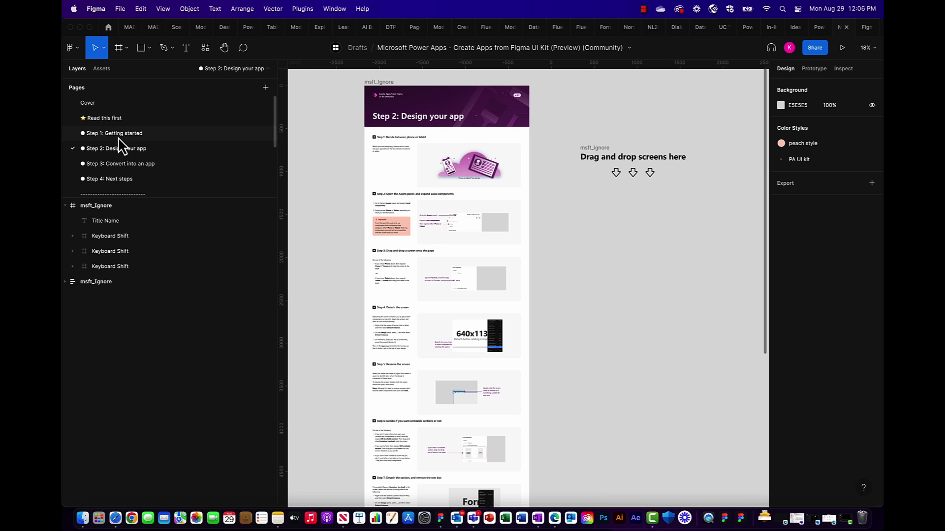
click(108, 118)
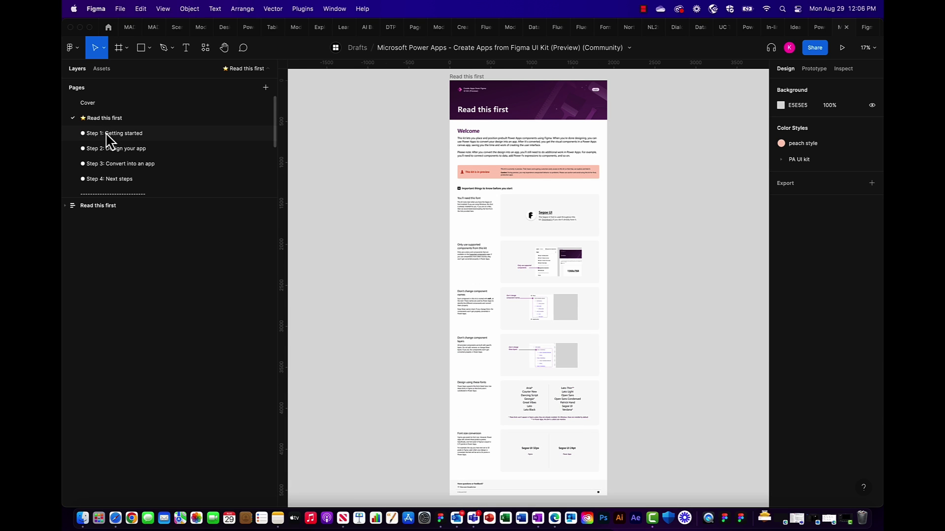
click(107, 134)
click(109, 150)
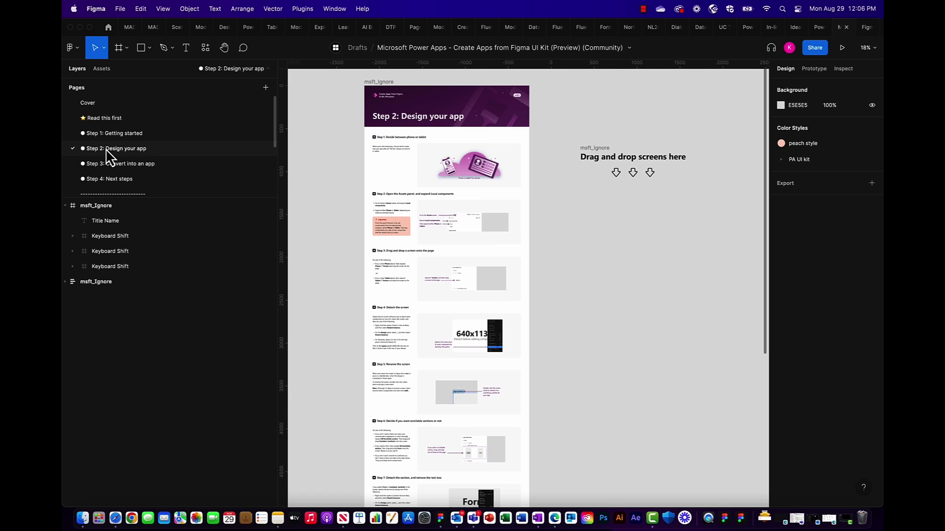